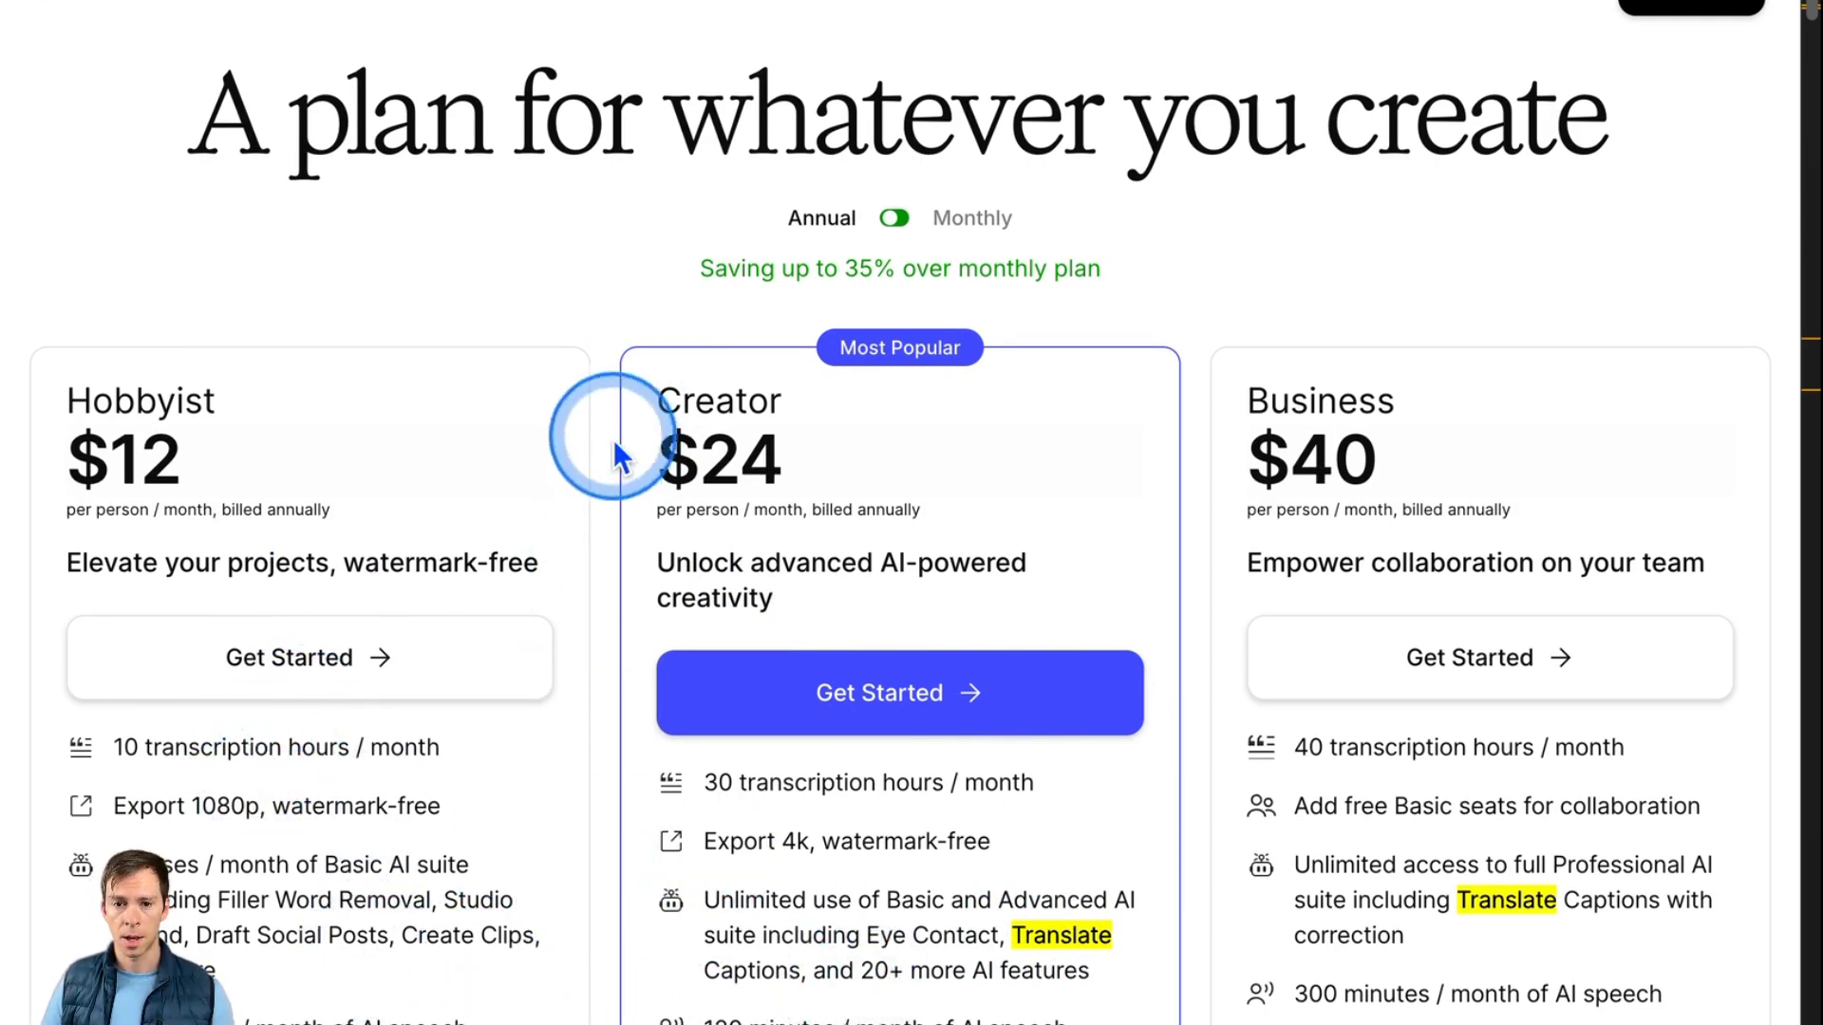
pyautogui.moveTo(608, 409); pyautogui.dragTo(1045, 936)
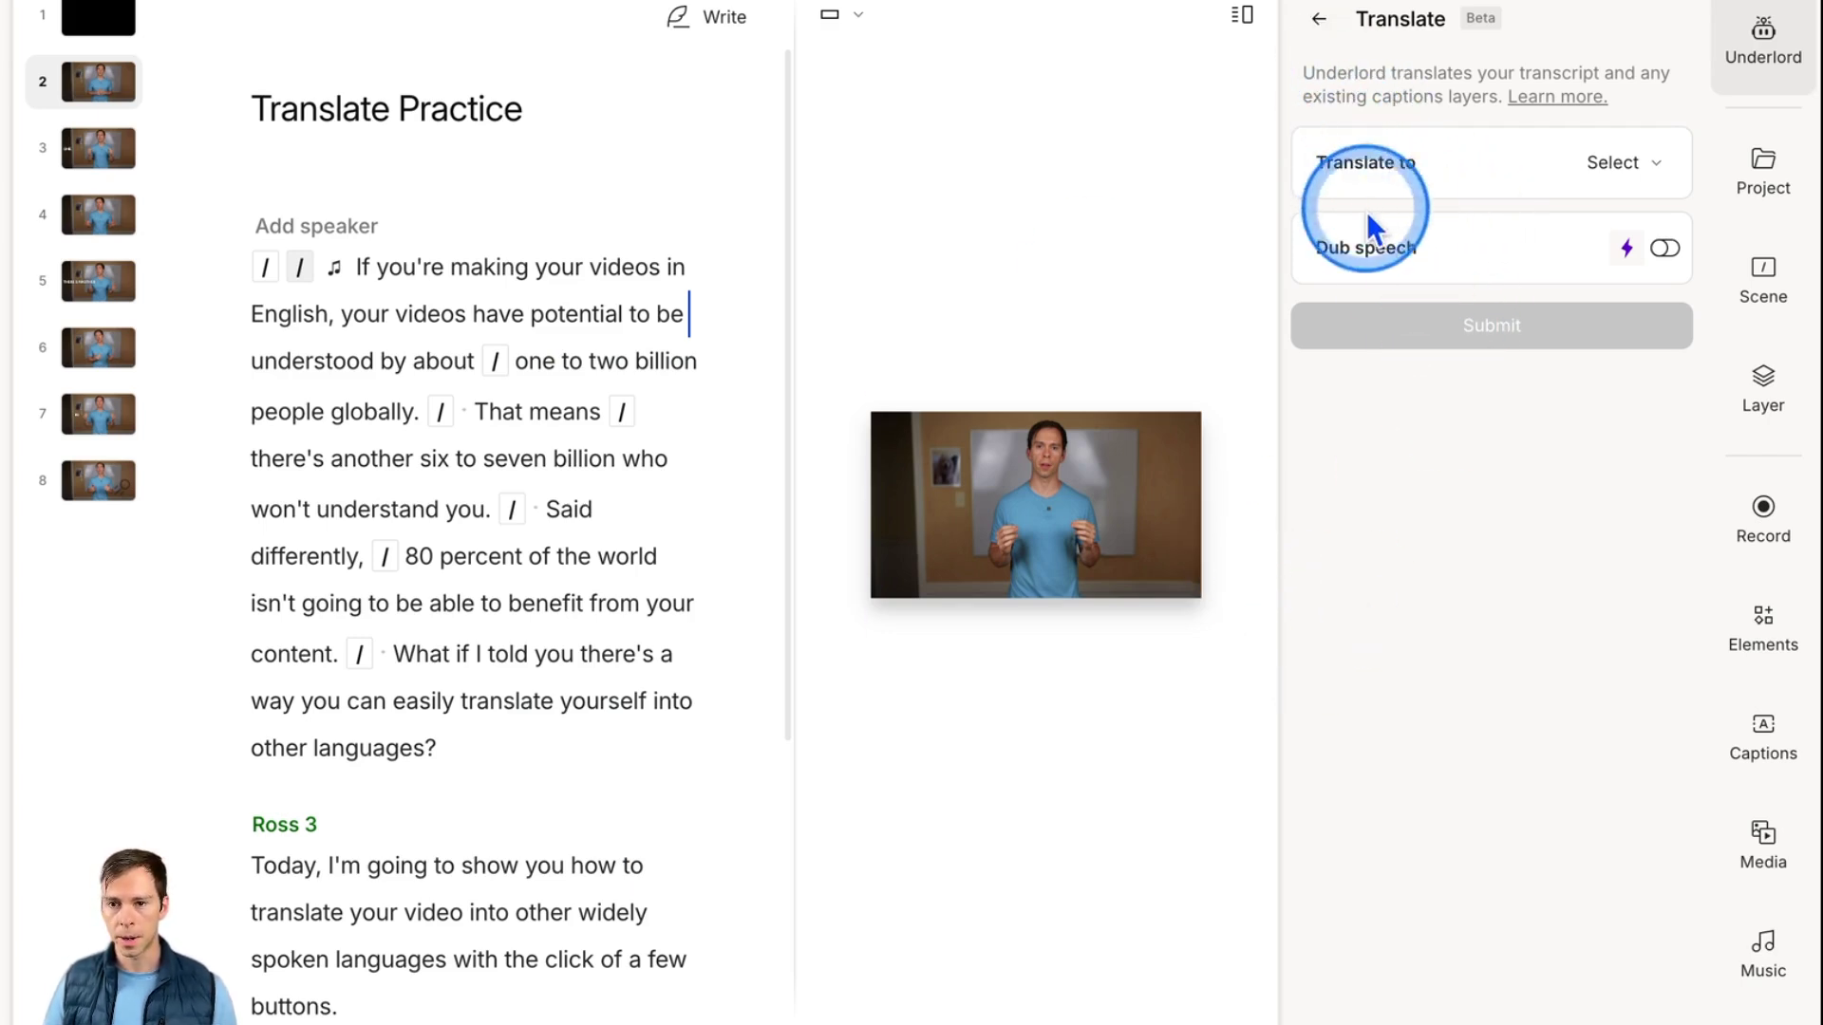
# - Translate the transcript and captions into Spanish with speech dubbing left off
pyautogui.click(1614, 167)
pyautogui.scroll(-5, 1665, 617)
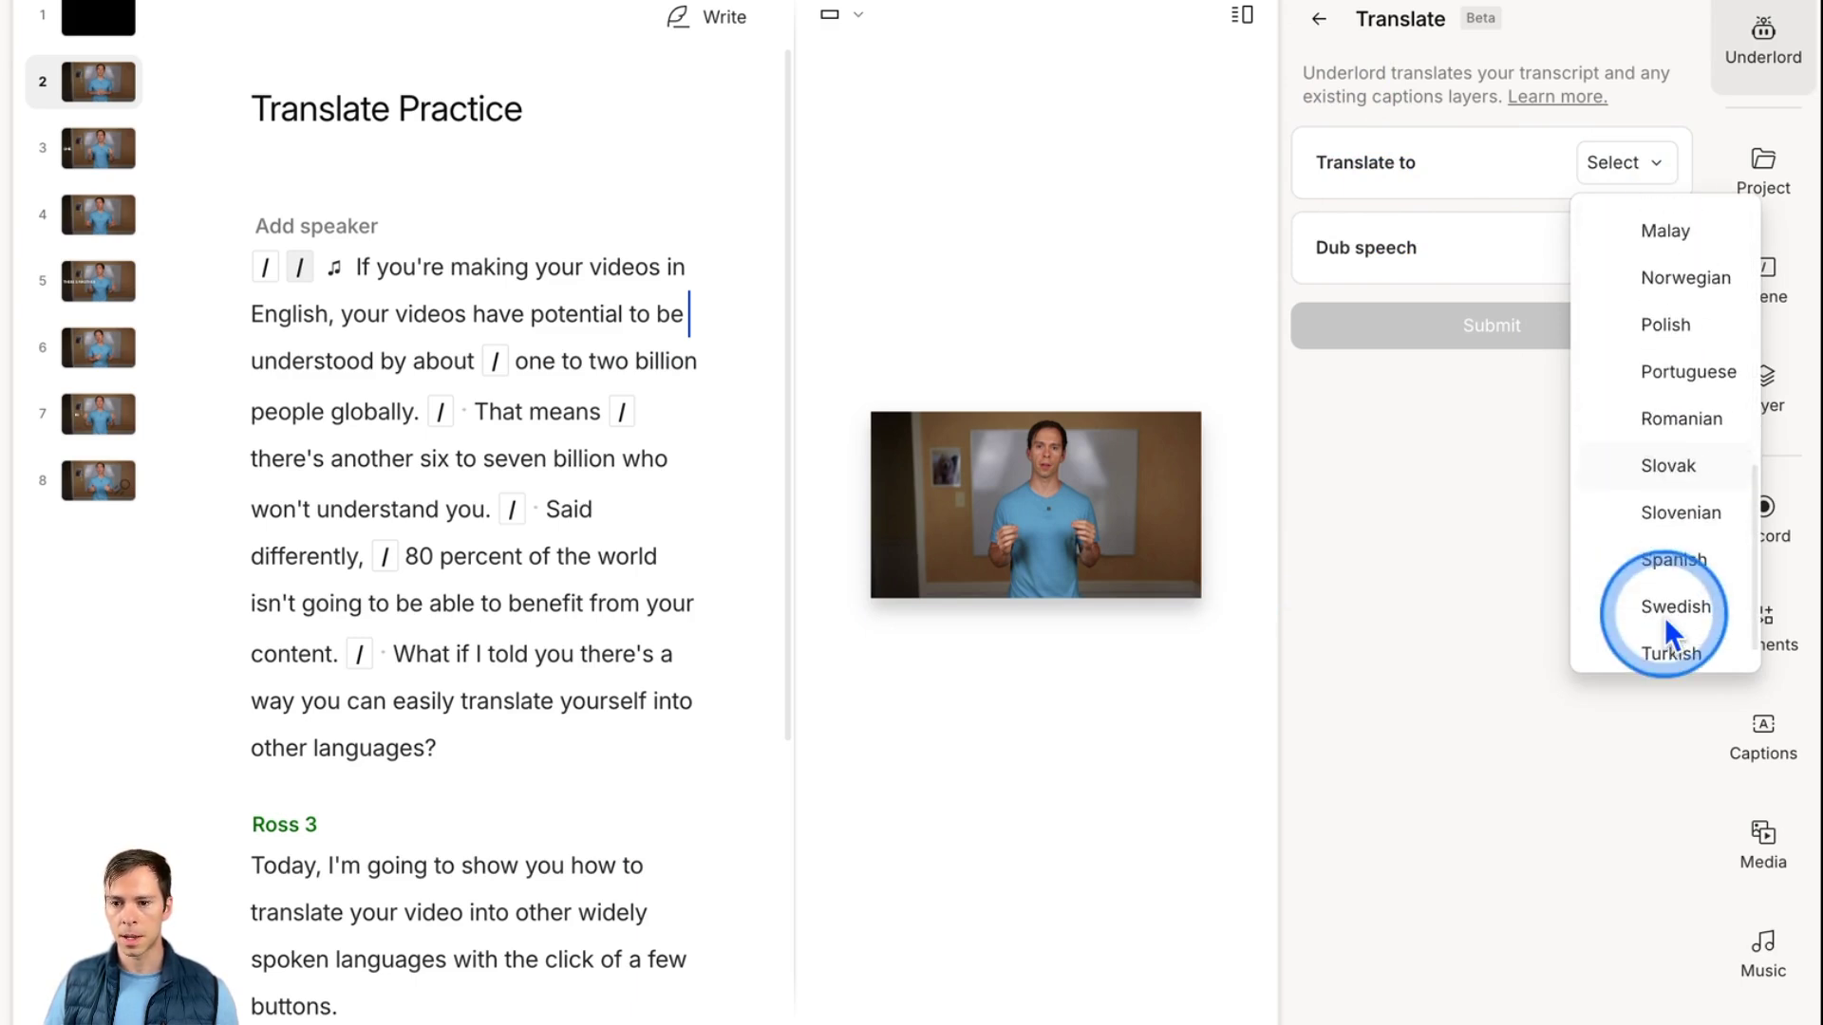
pyautogui.scroll(5, 1665, 617)
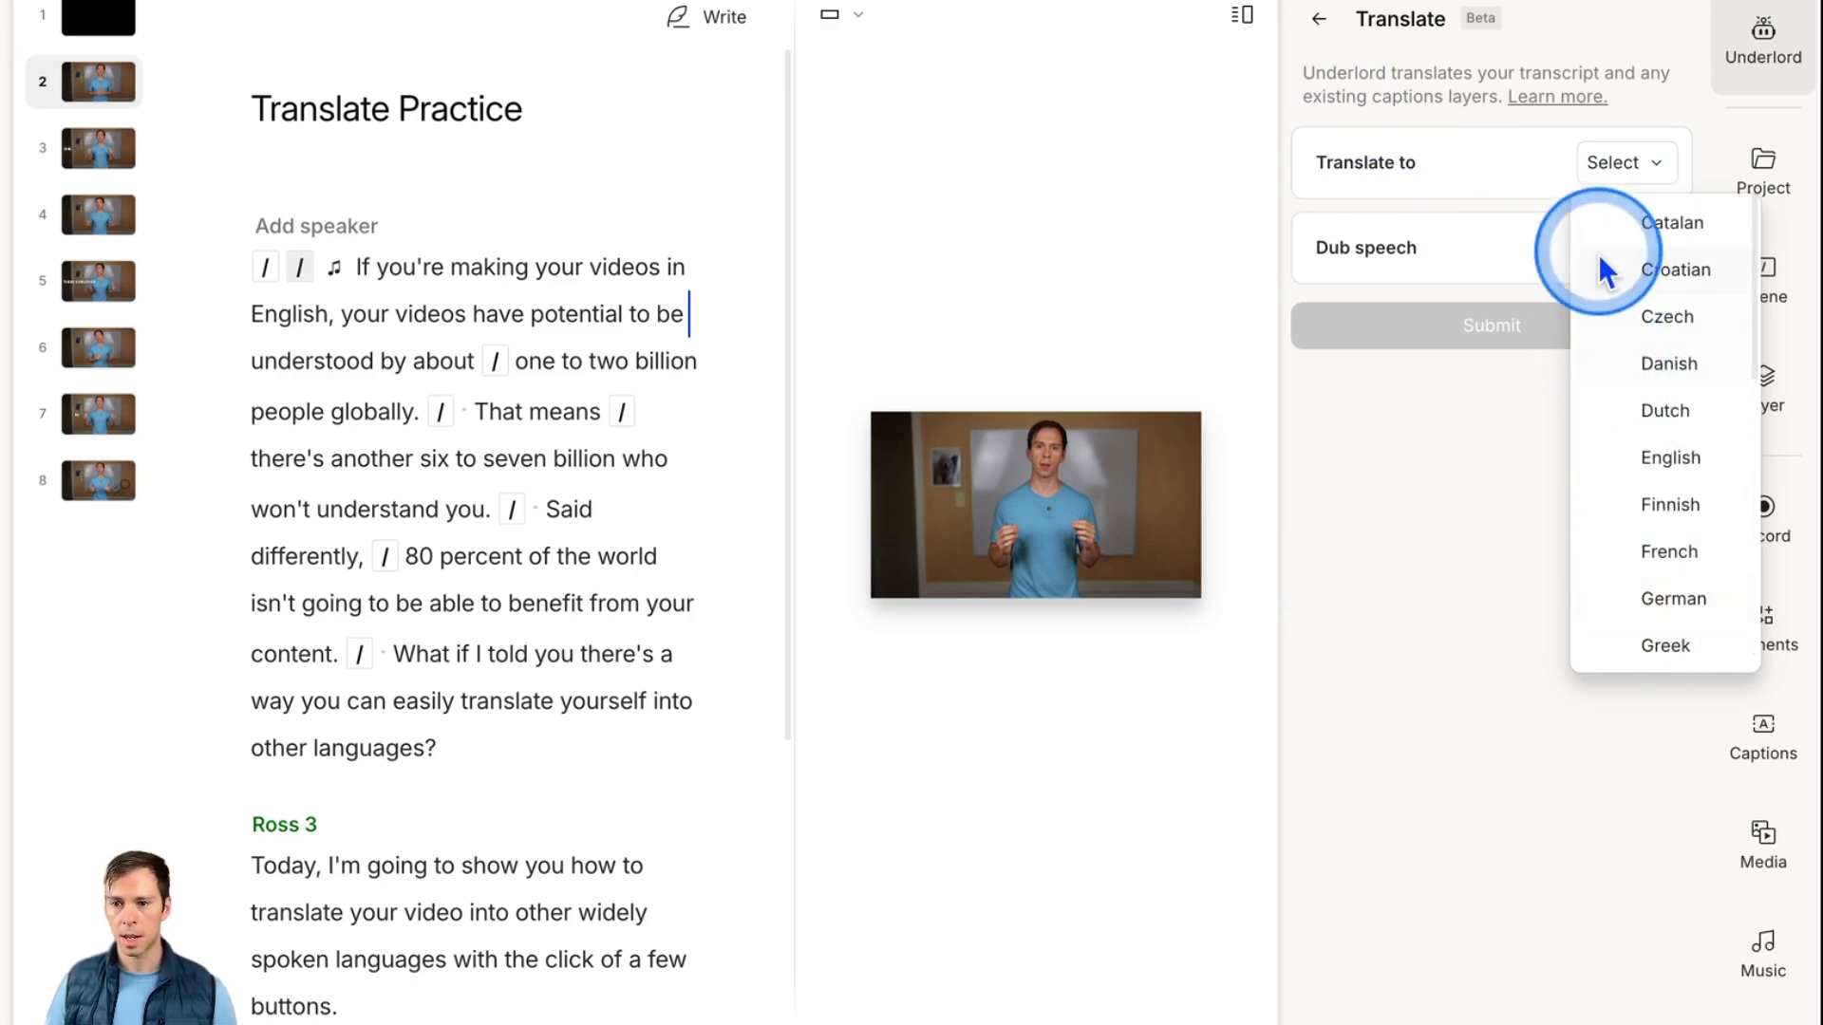
pyautogui.scroll(-3, 1683, 533)
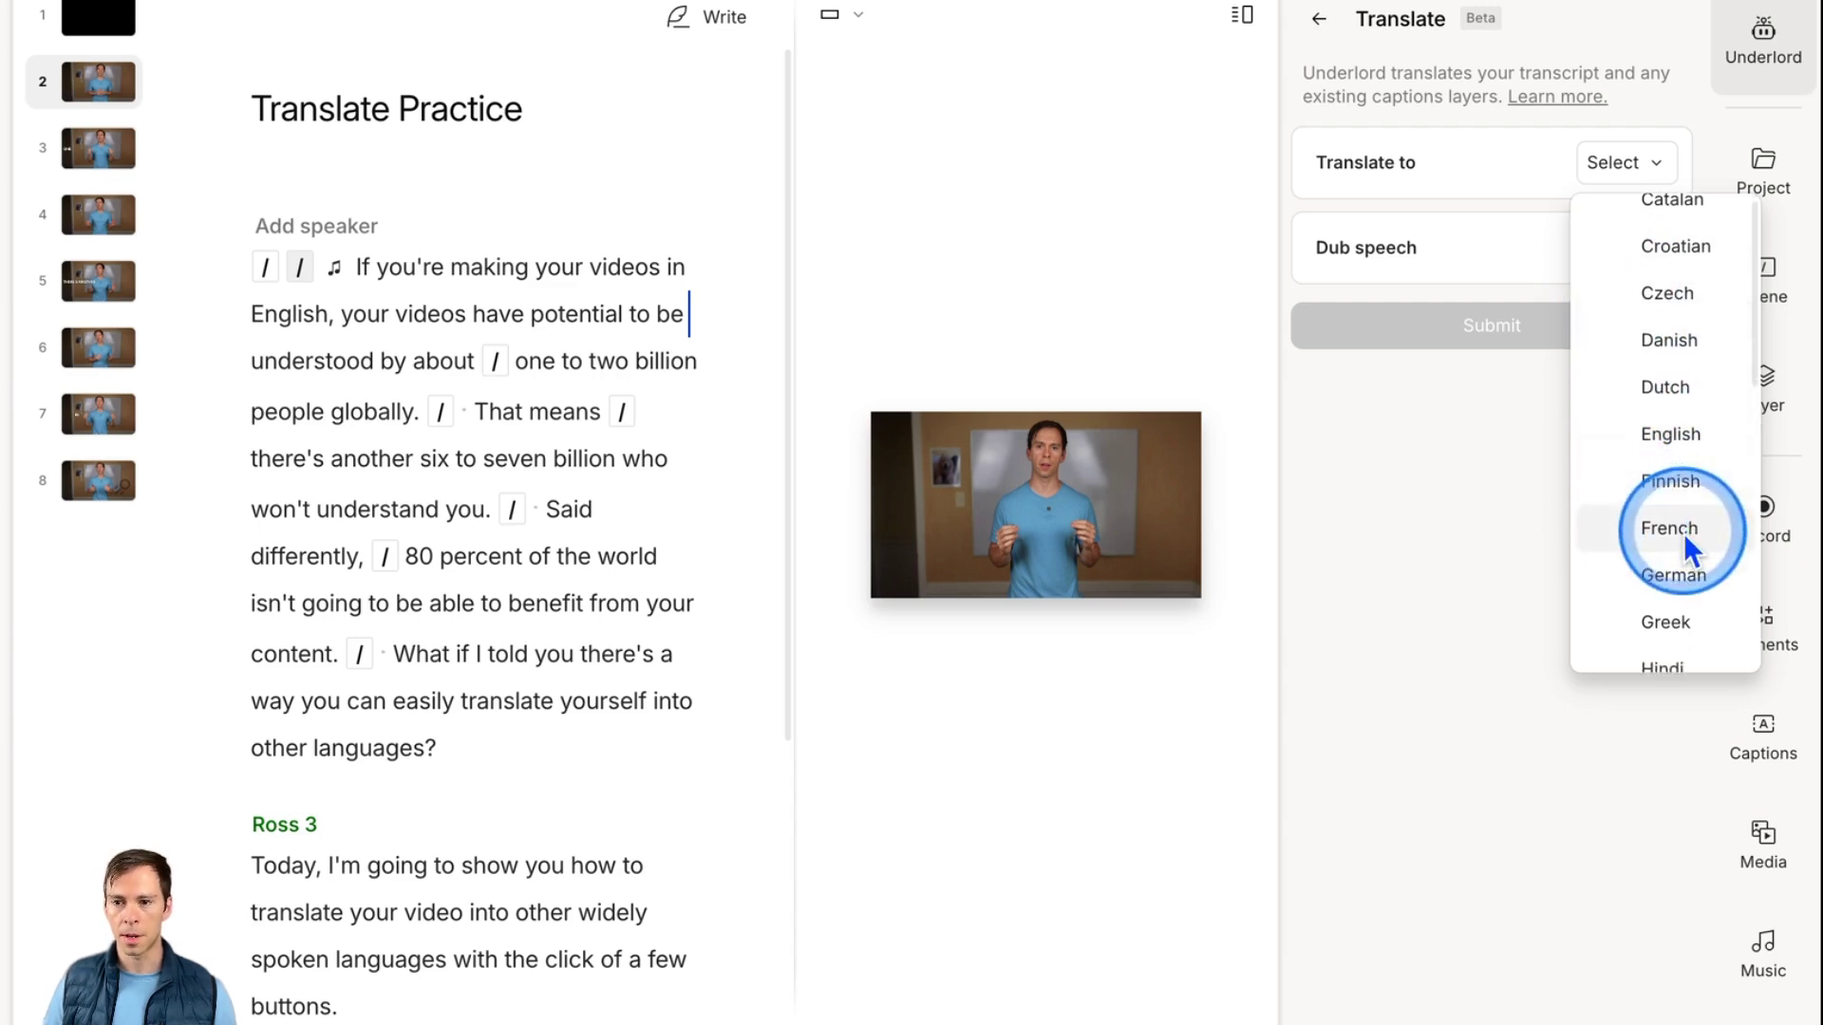
pyautogui.scroll(-3, 1673, 556)
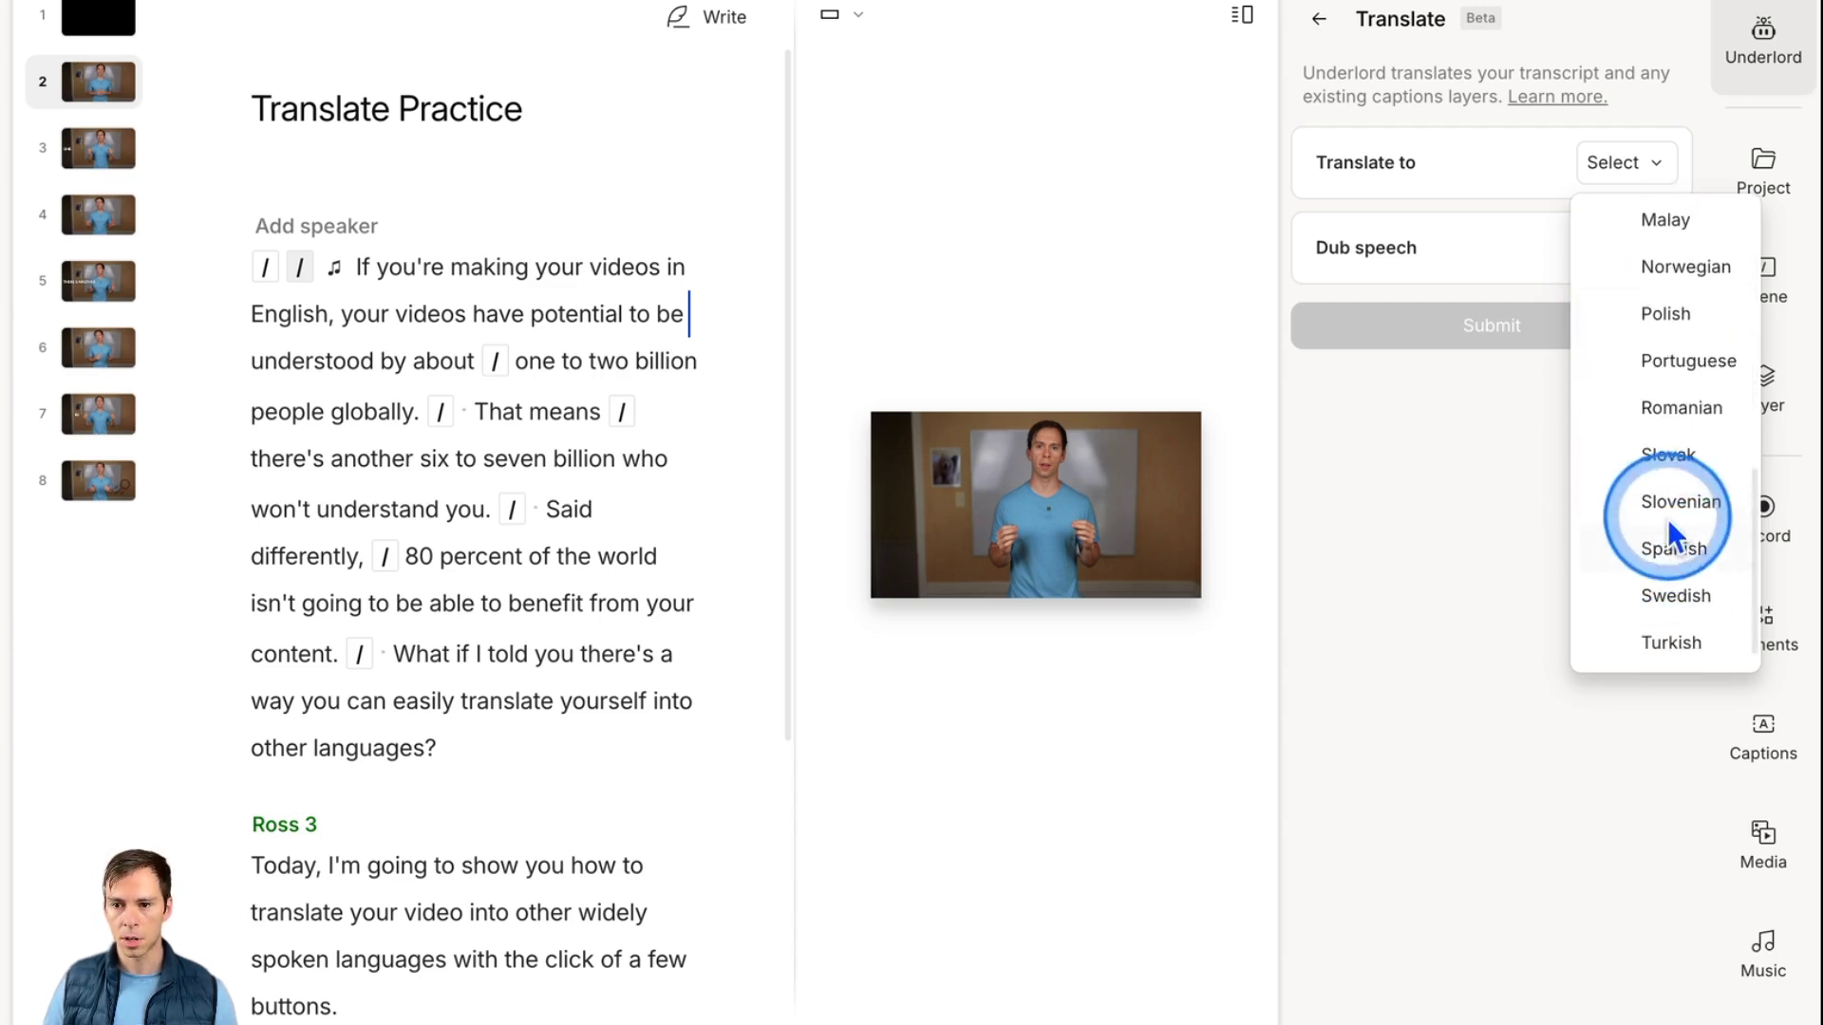
pyautogui.click(1680, 550)
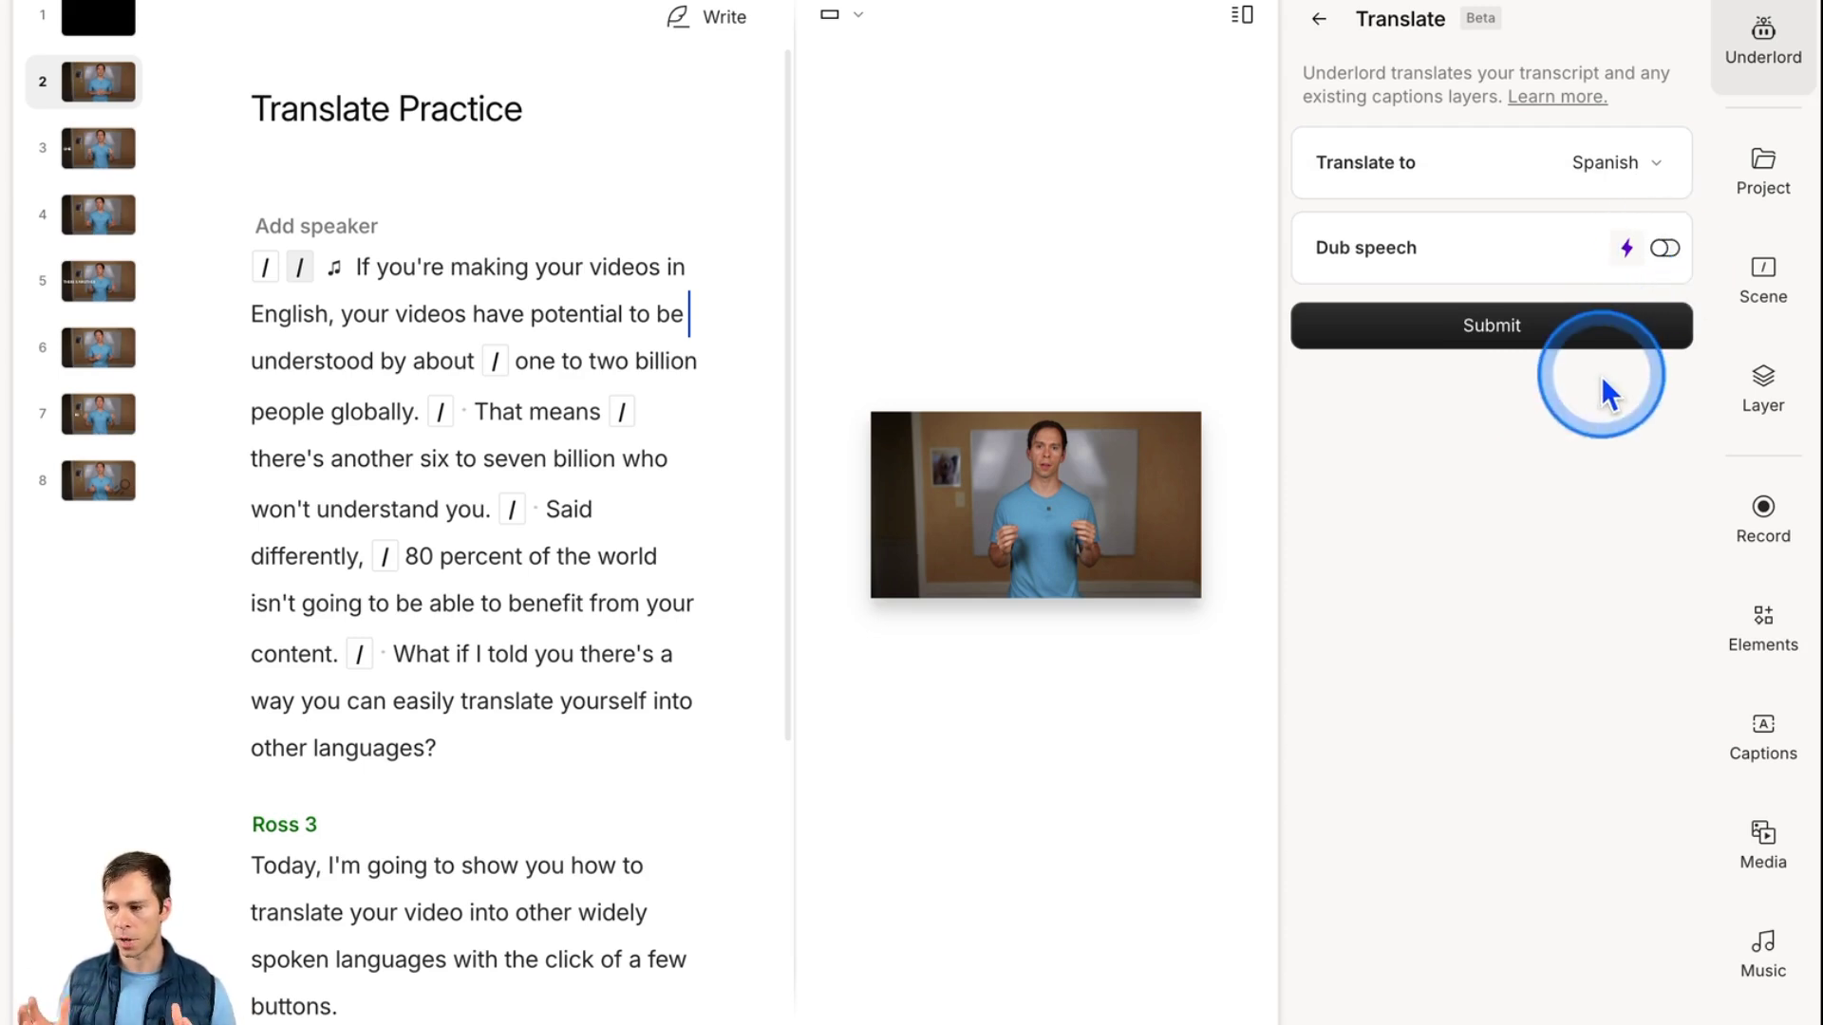
pyautogui.click(1460, 344)
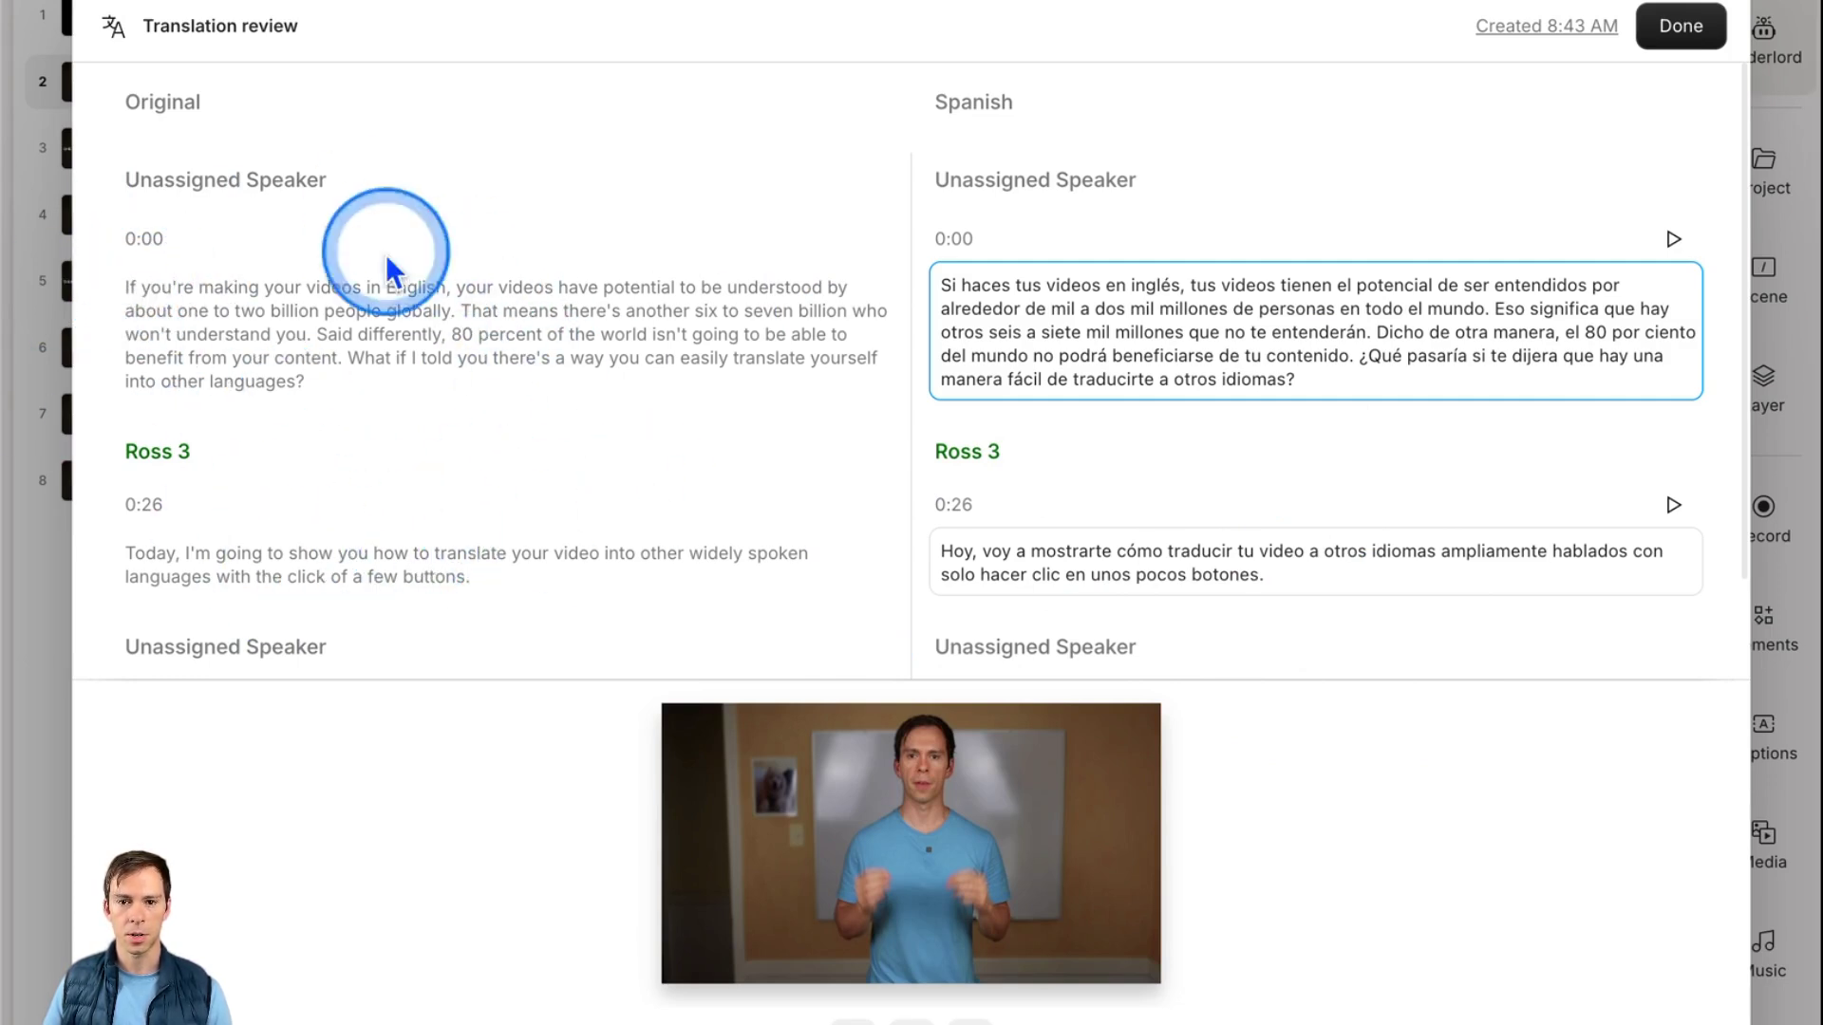
# - Review the Spanish translation of each segment against the original English text and finish the review
pyautogui.moveTo(956, 288); pyautogui.dragTo(1522, 430)
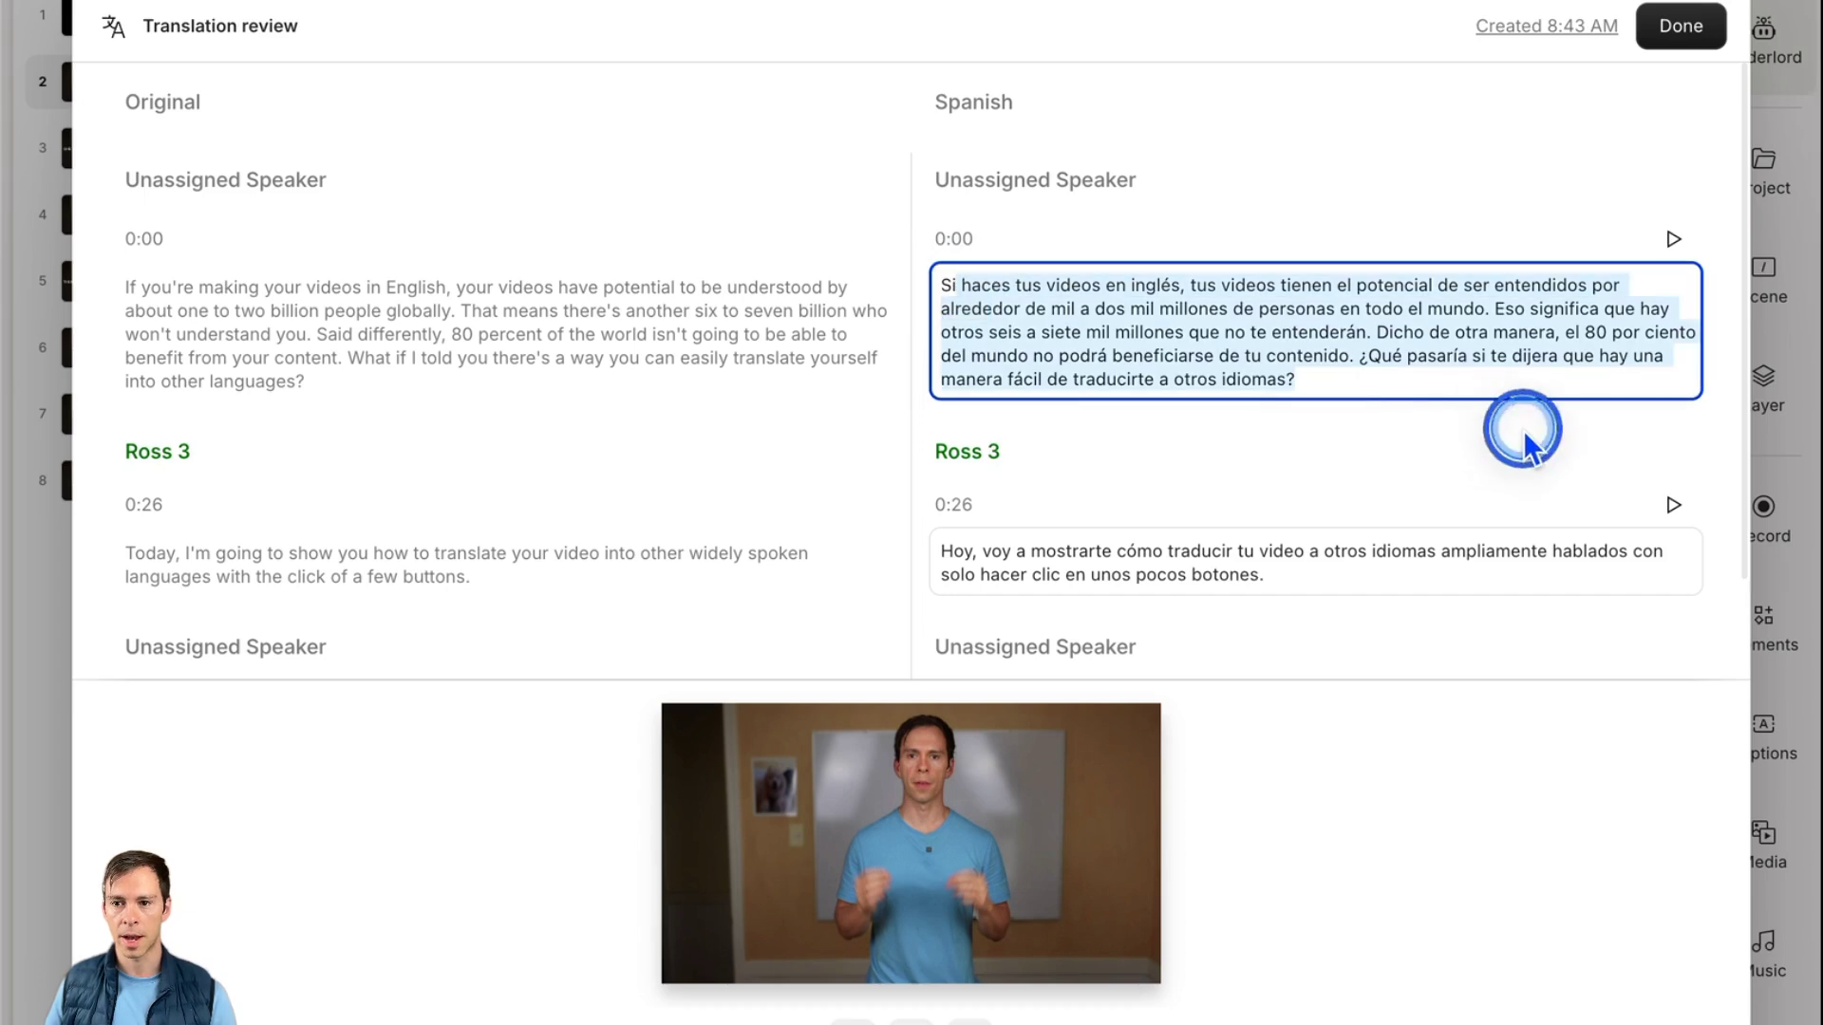
pyautogui.click(1353, 532)
pyautogui.scroll(-1, 1595, 317)
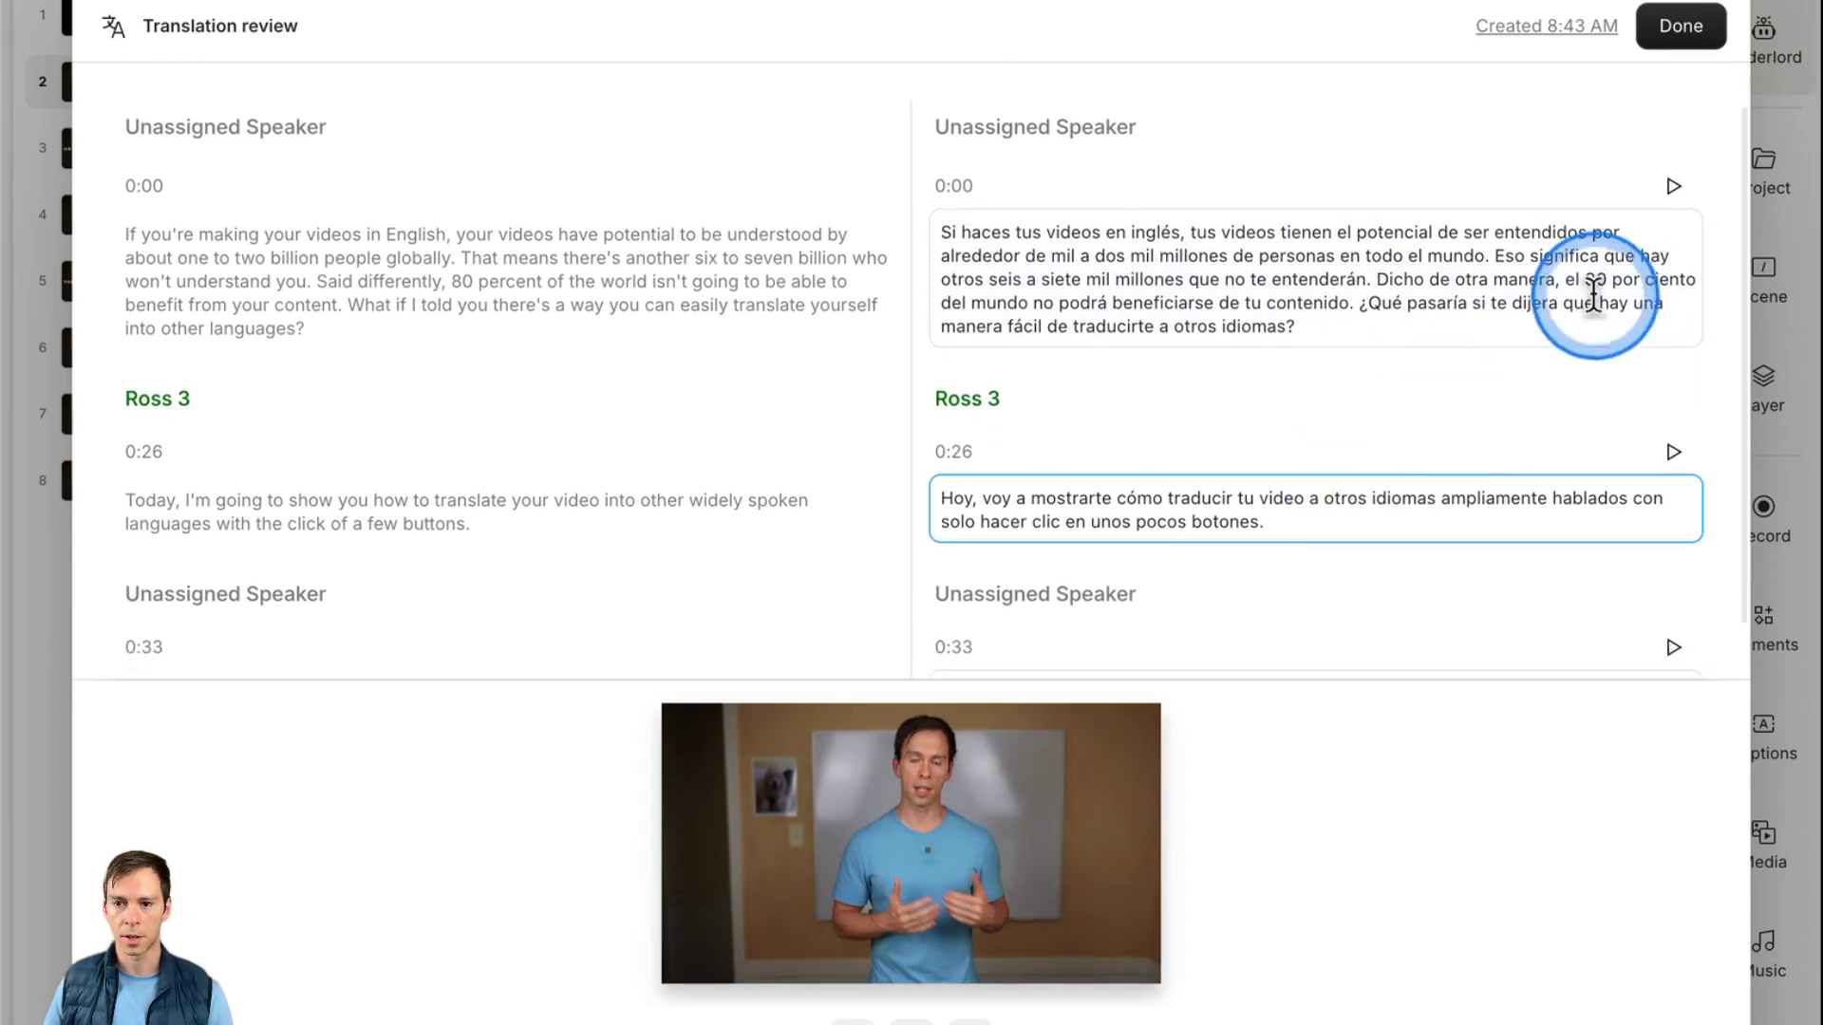
pyautogui.click(1660, 215)
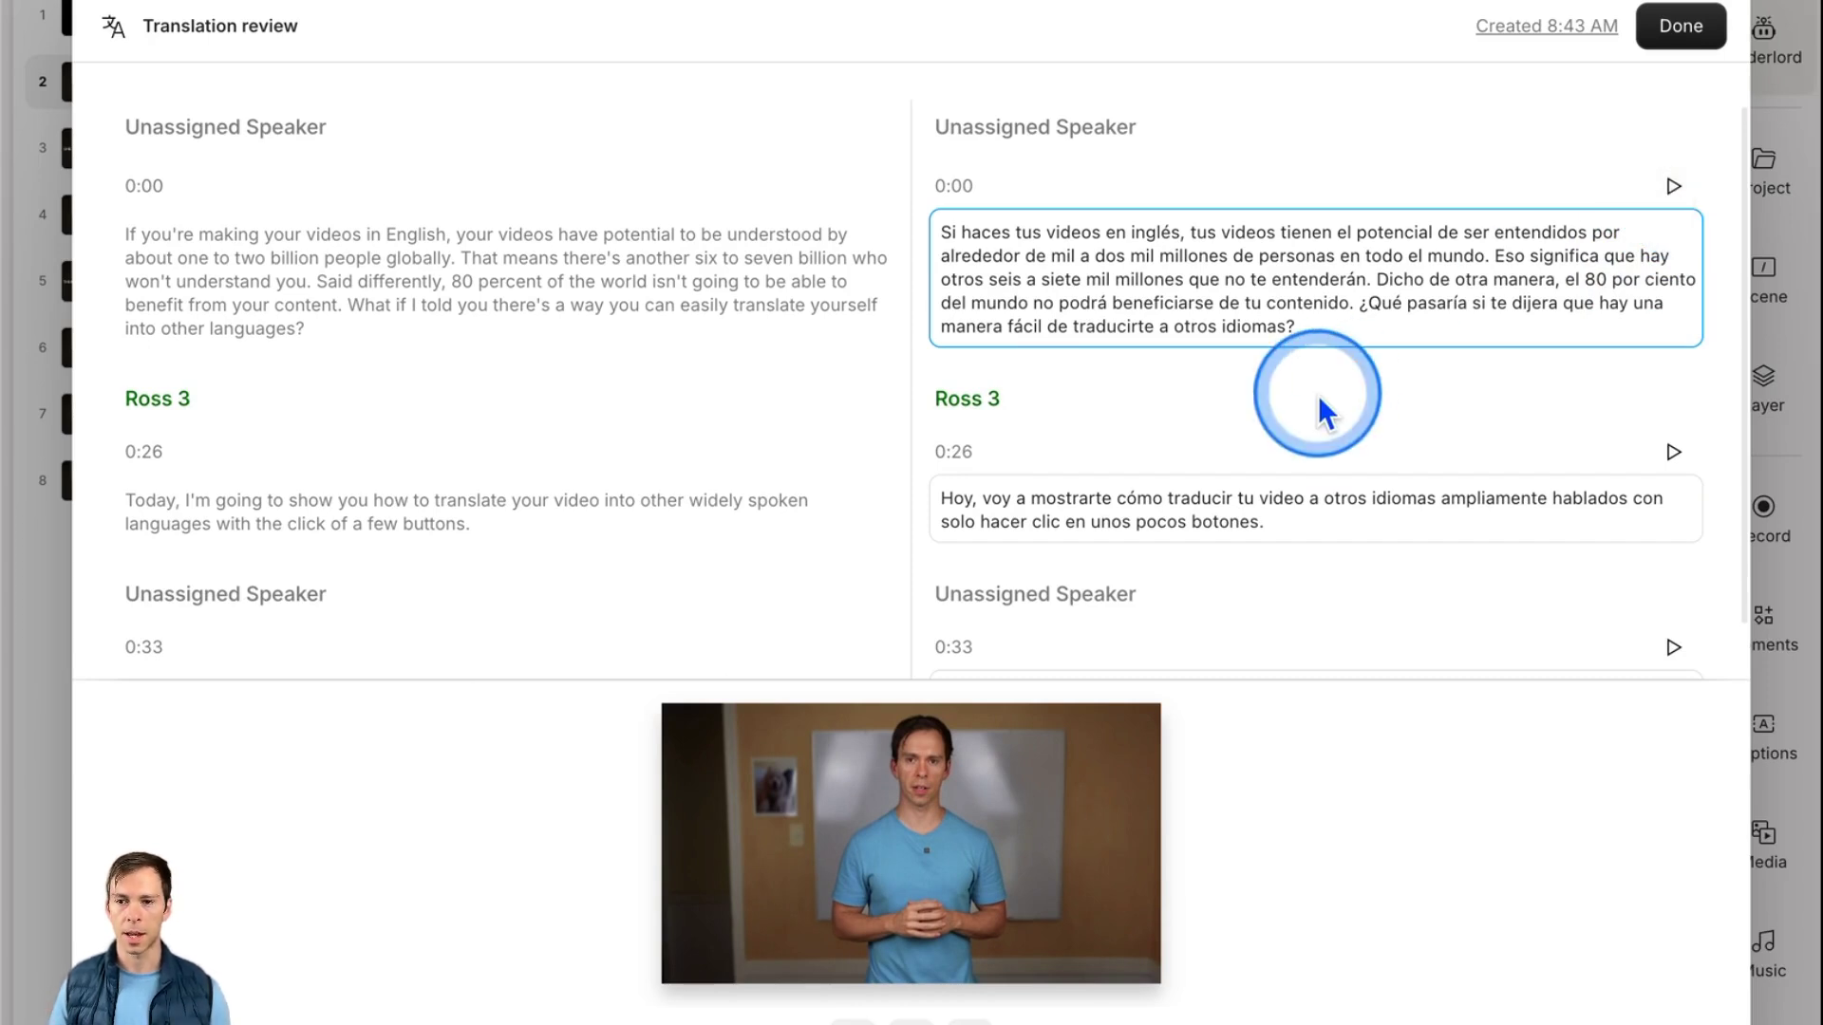
pyautogui.click(1678, 37)
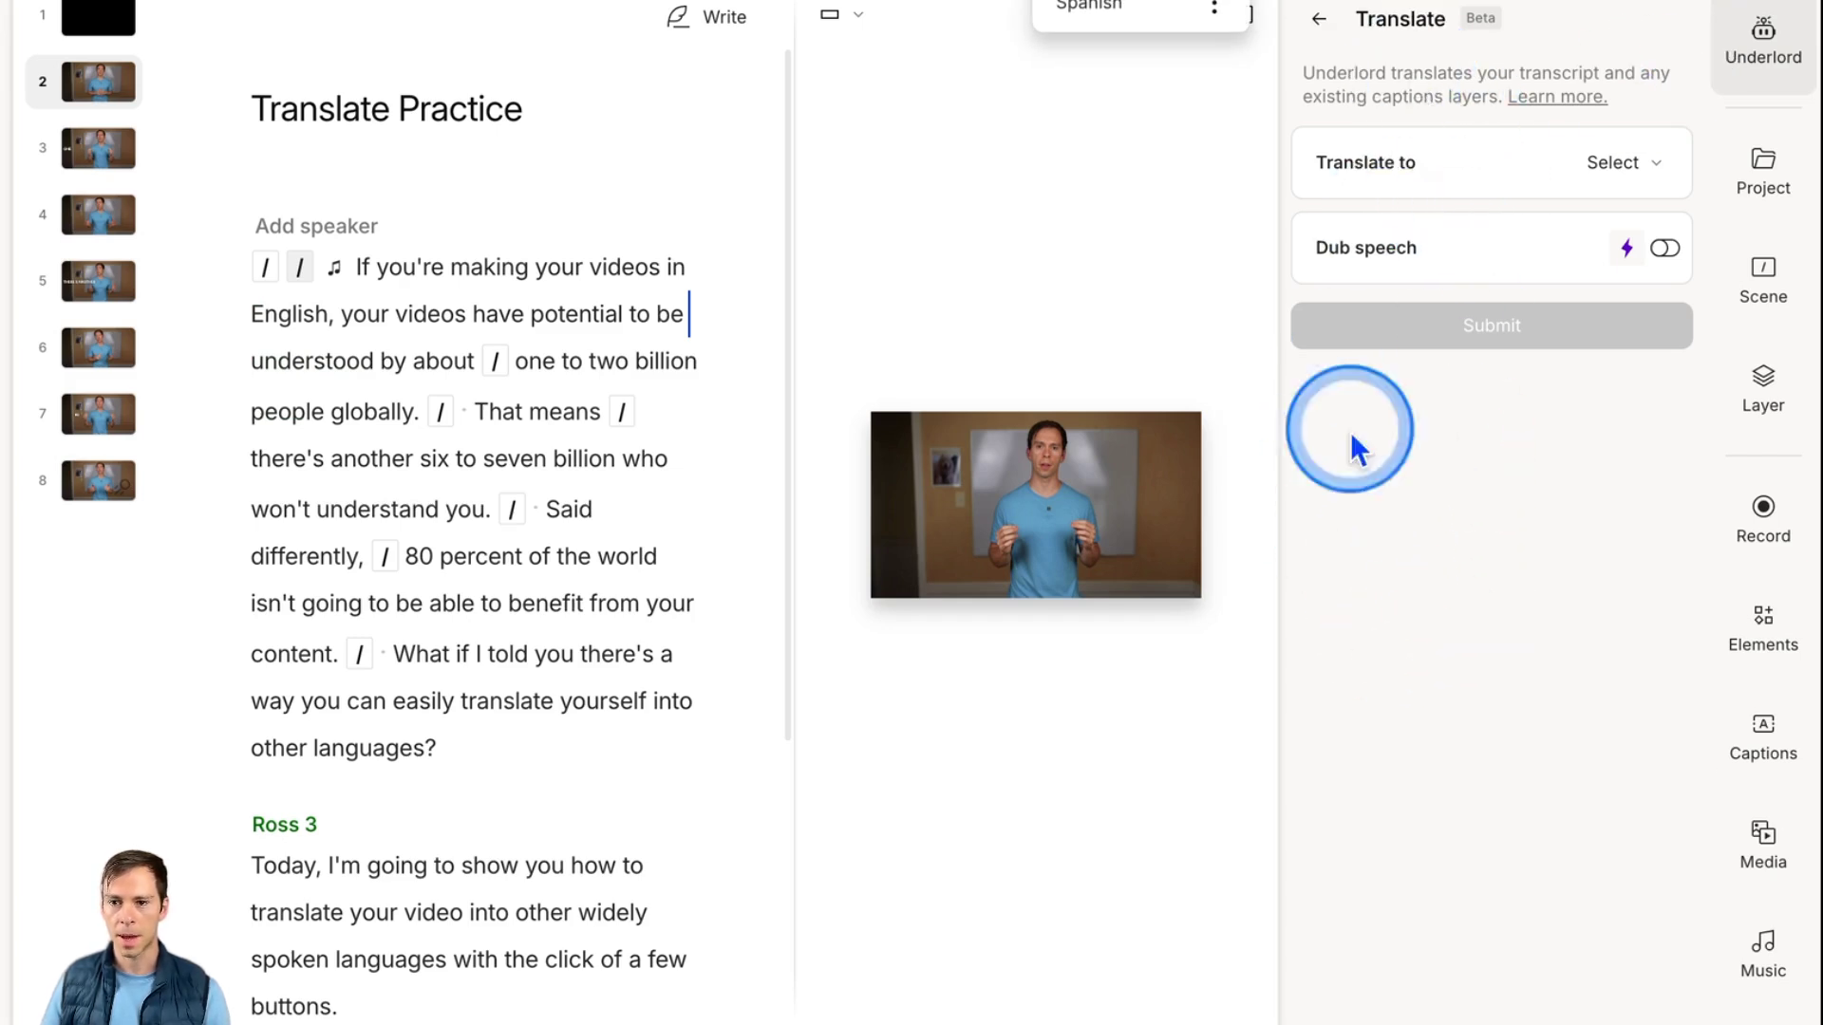
# - Turn on speech dubbing for a new translation and choose Italian as its target language
pyautogui.click(1621, 165)
pyautogui.click(1631, 164)
pyautogui.click(1678, 248)
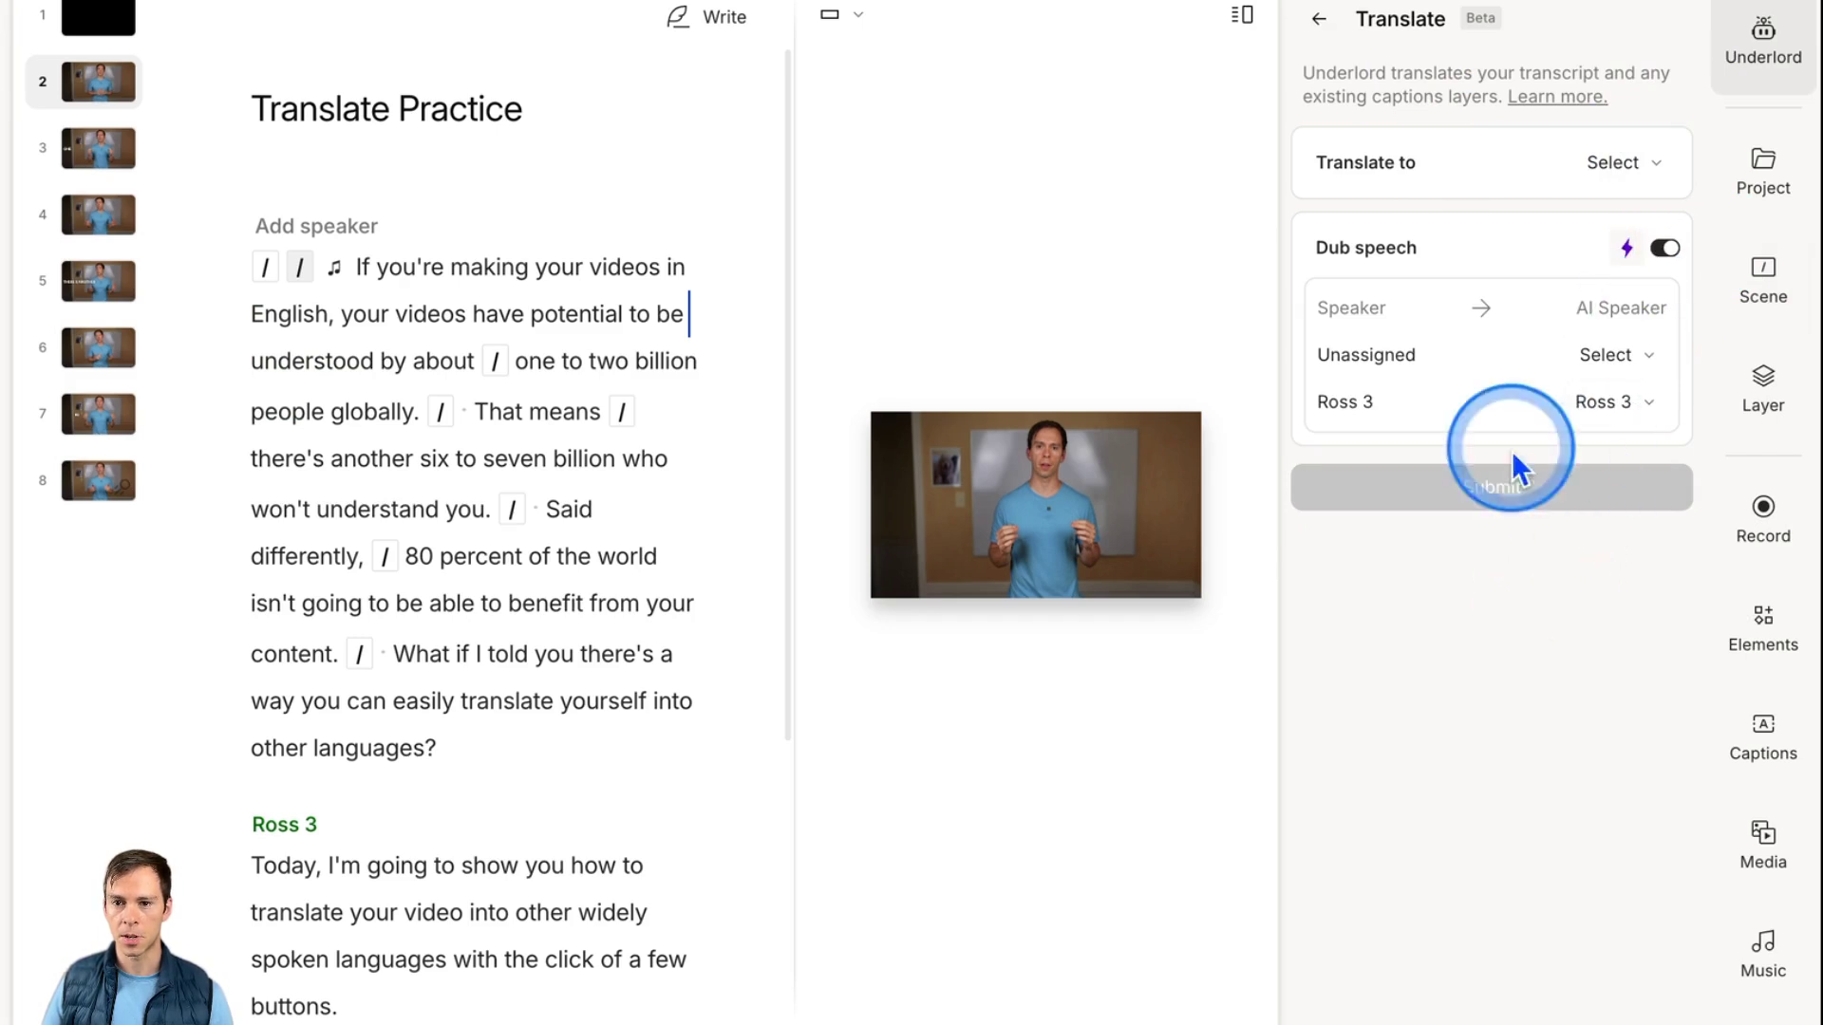
pyautogui.click(1619, 163)
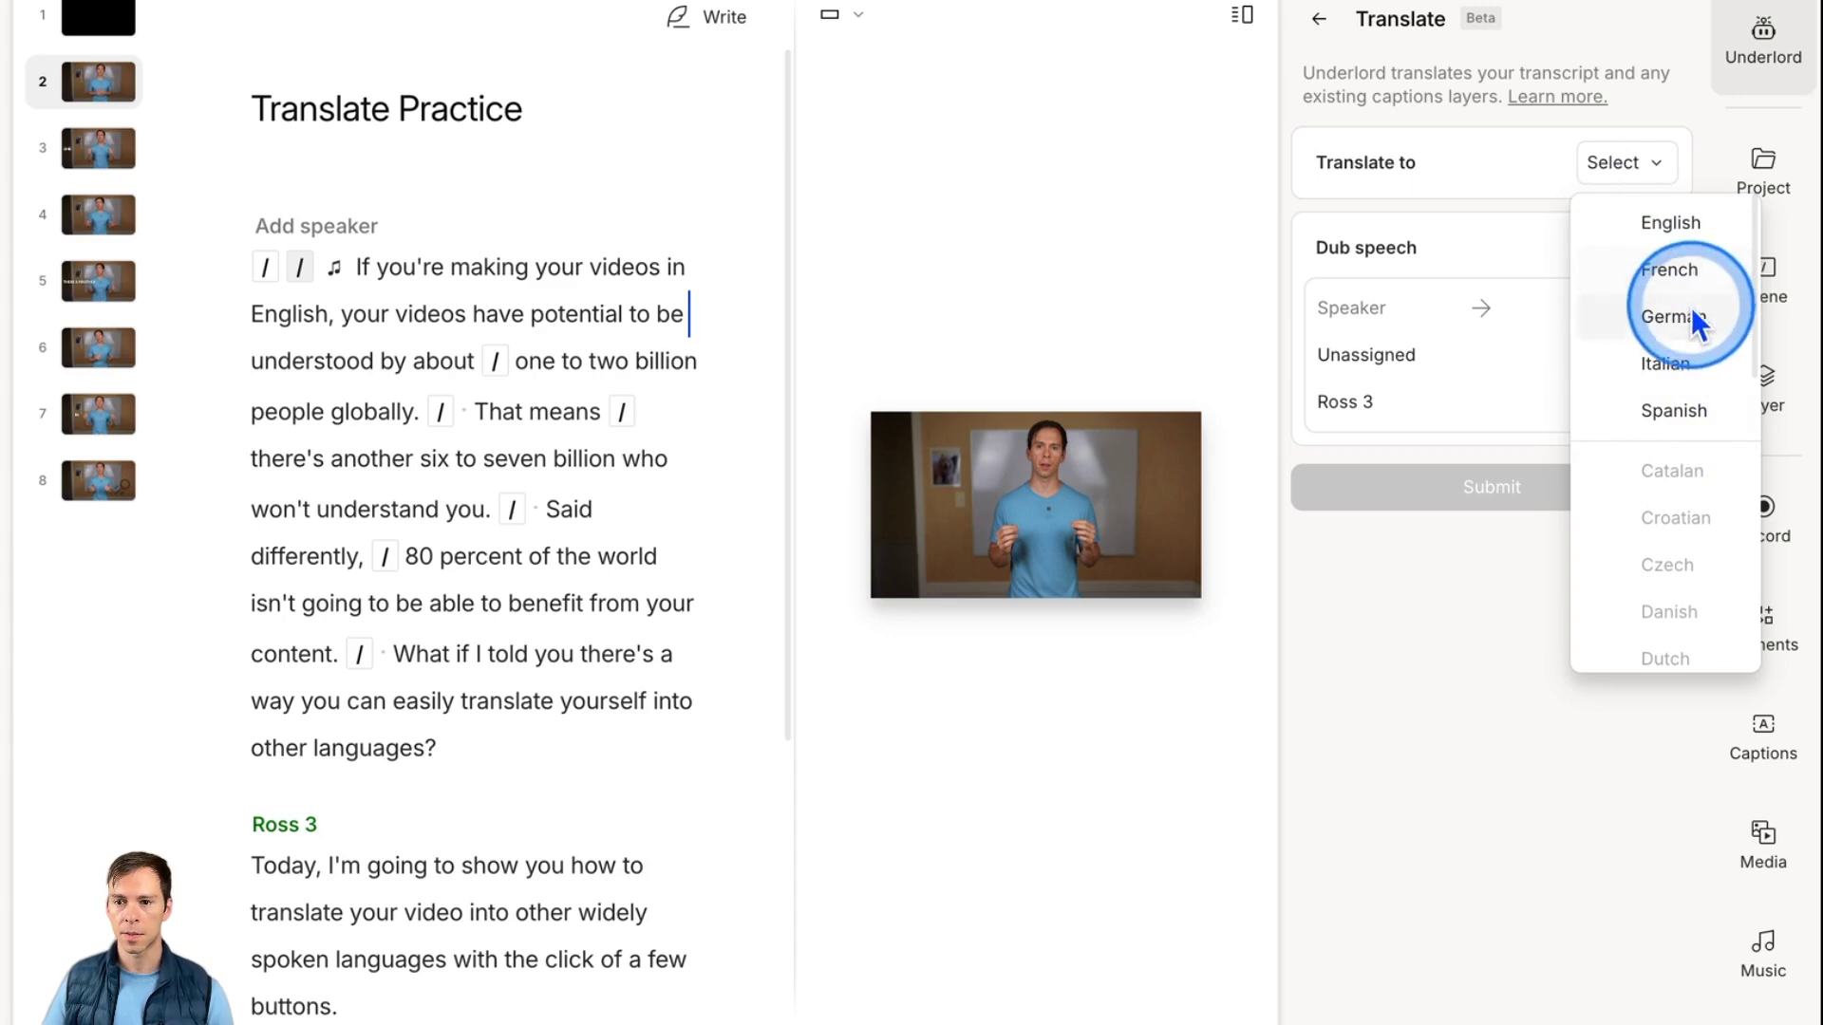
pyautogui.click(1656, 366)
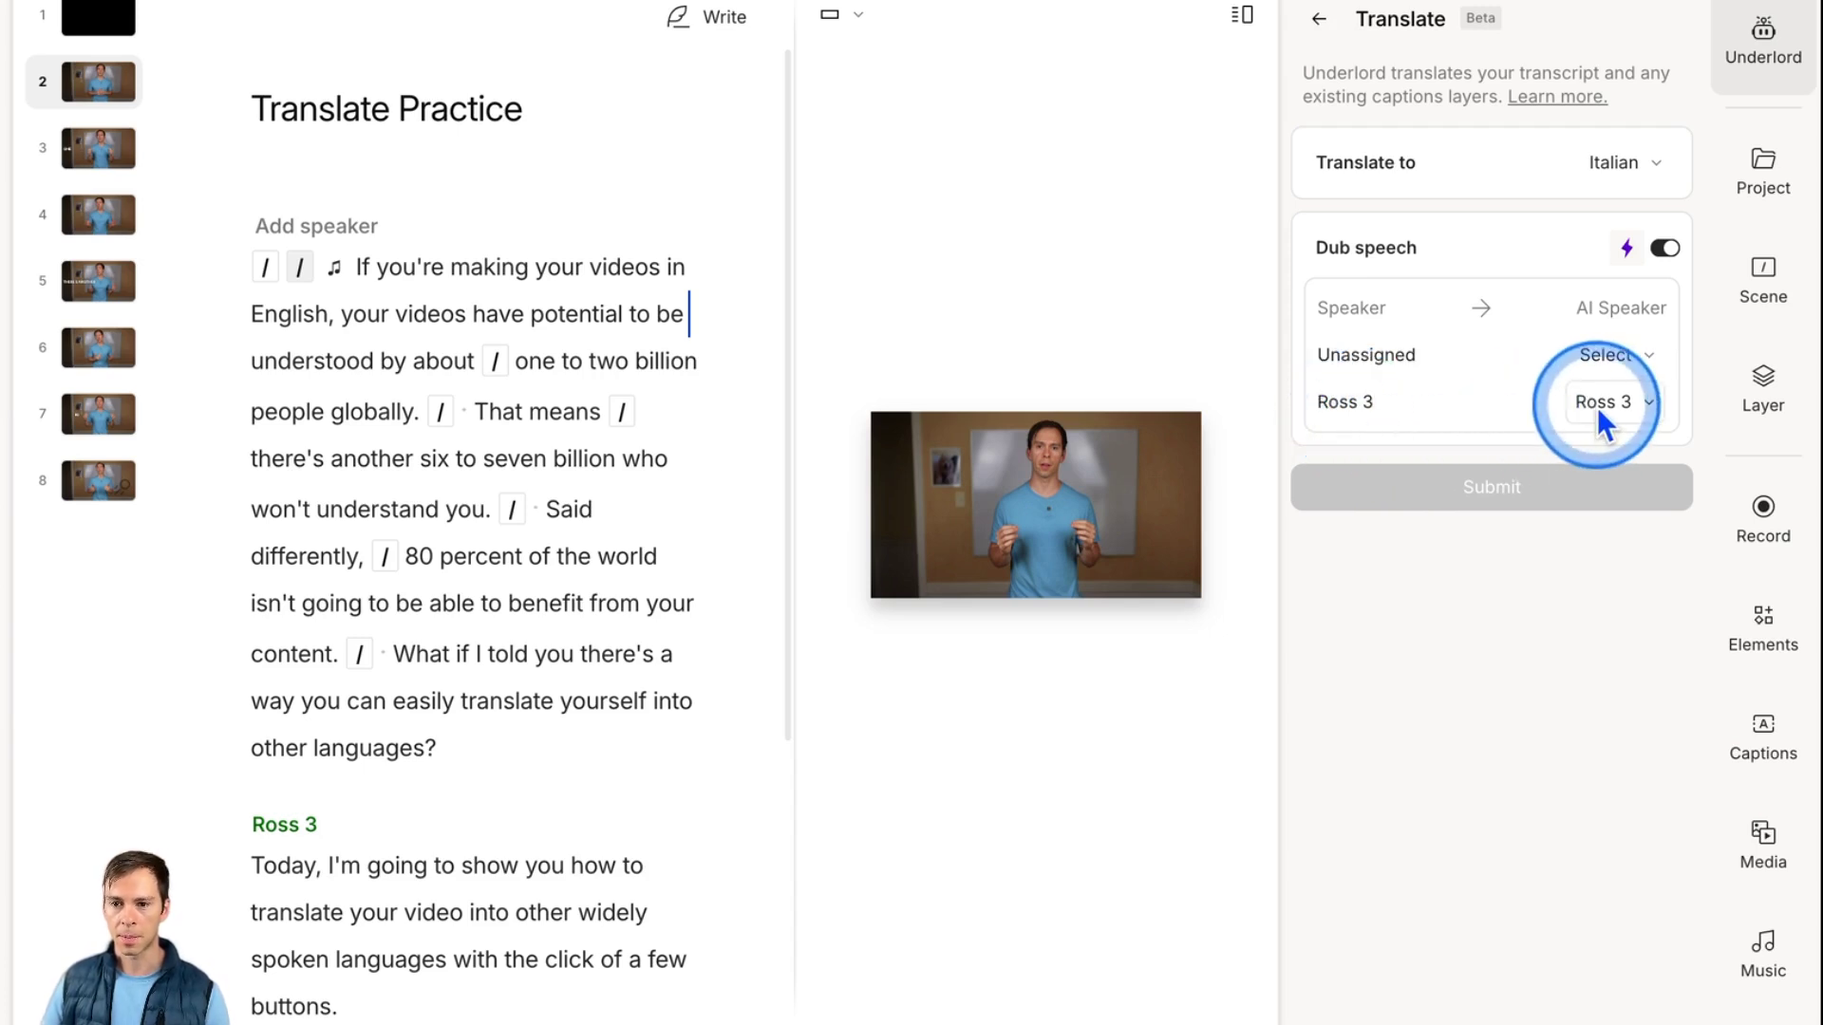
# - Assign the project's existing AI speaker to the opening transcript paragraph that has no speaker
pyautogui.click(303, 226)
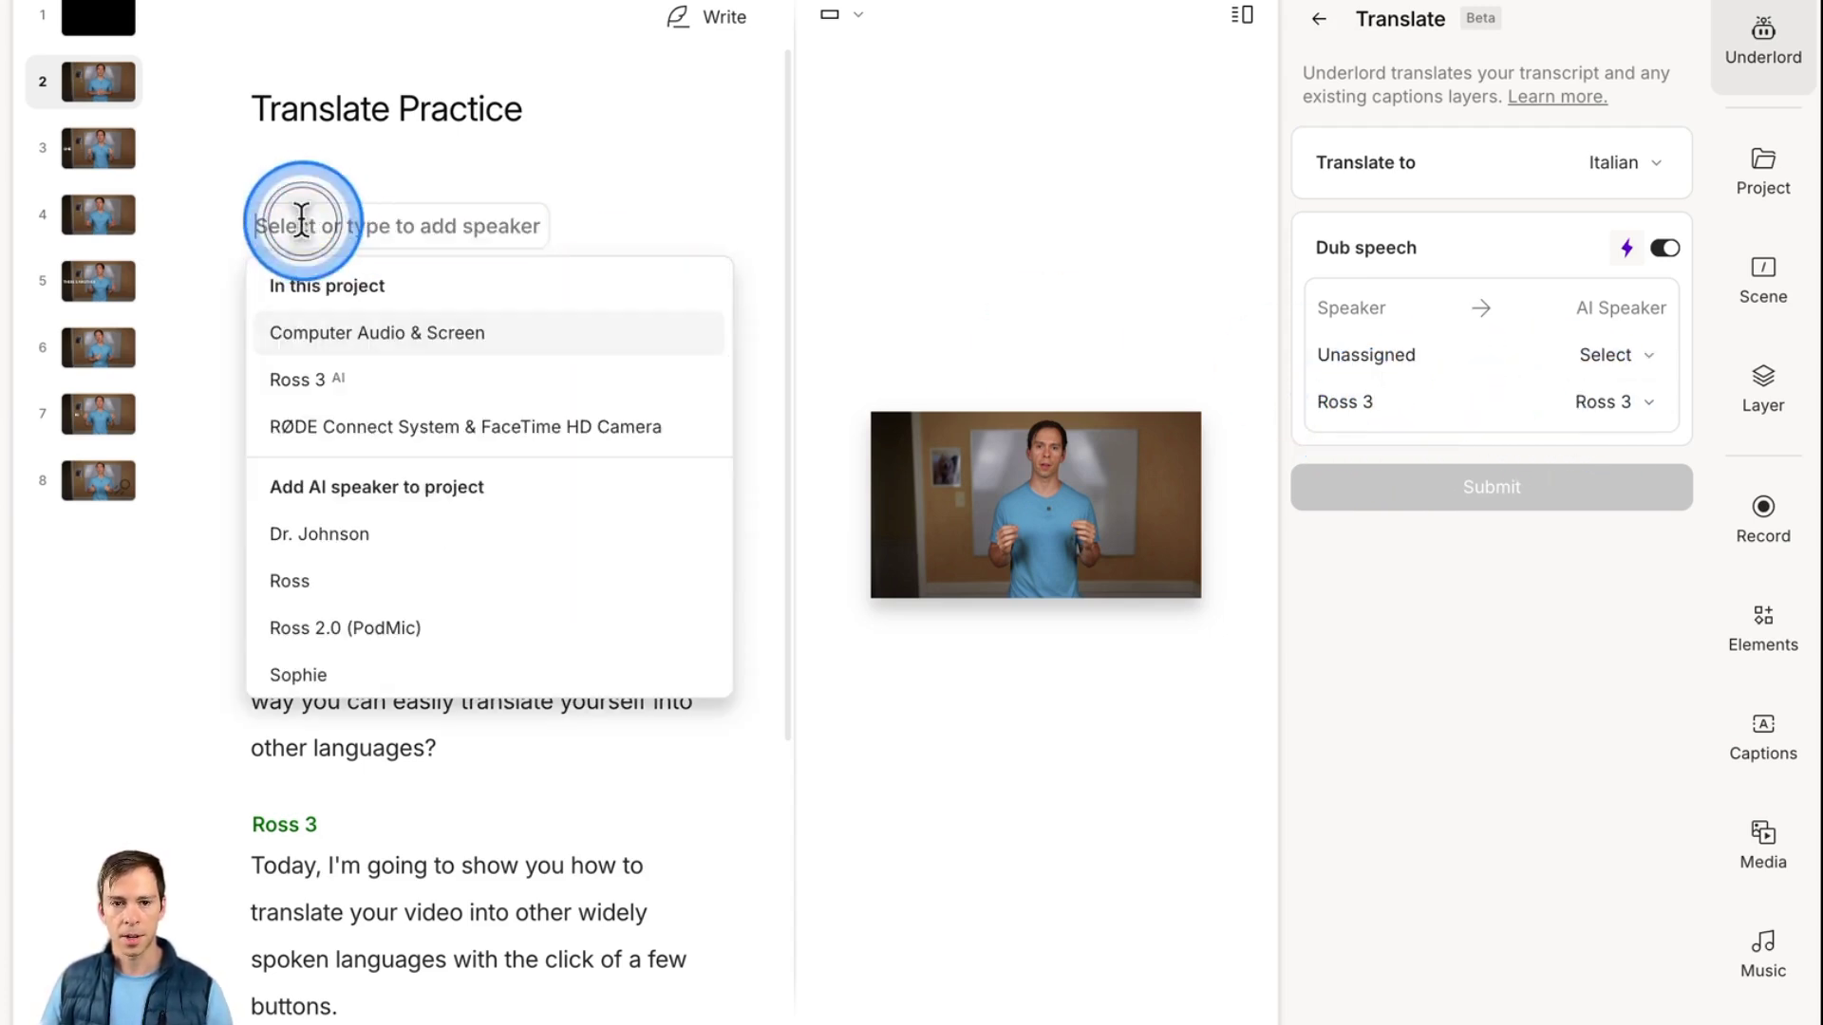
pyautogui.click(346, 378)
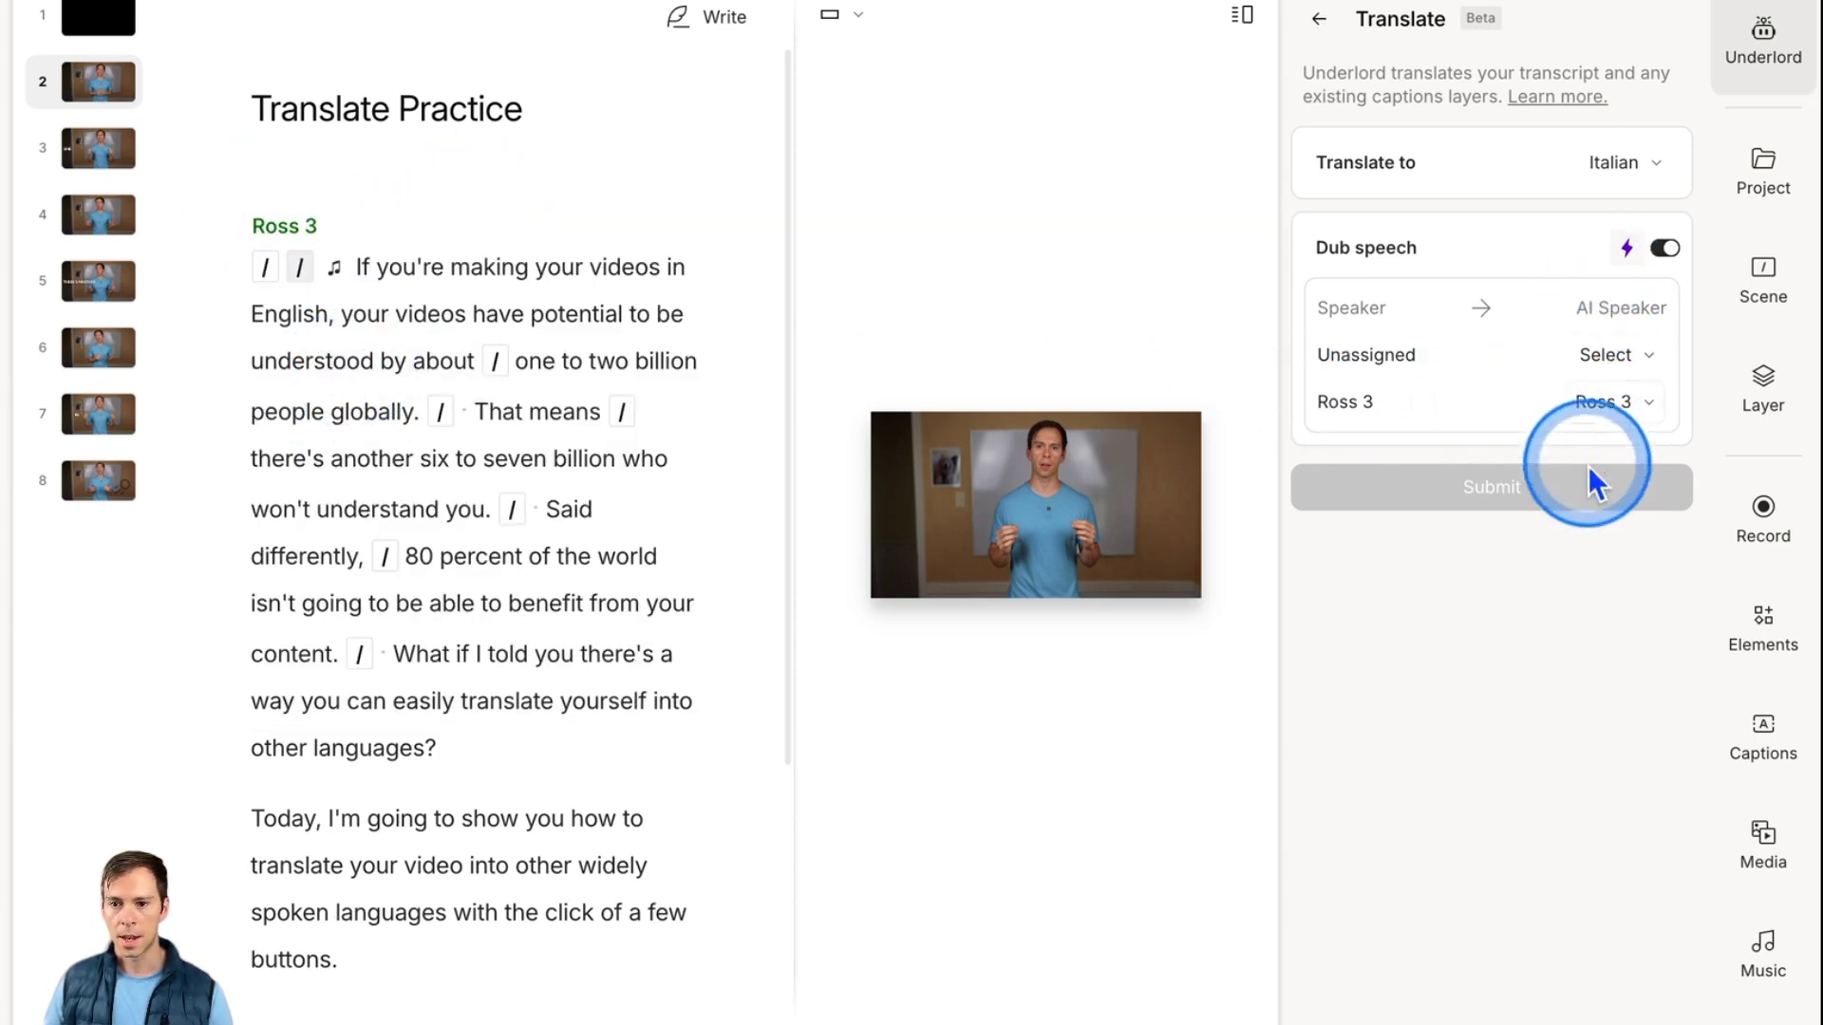
pyautogui.click(1582, 432)
pyautogui.click(1495, 403)
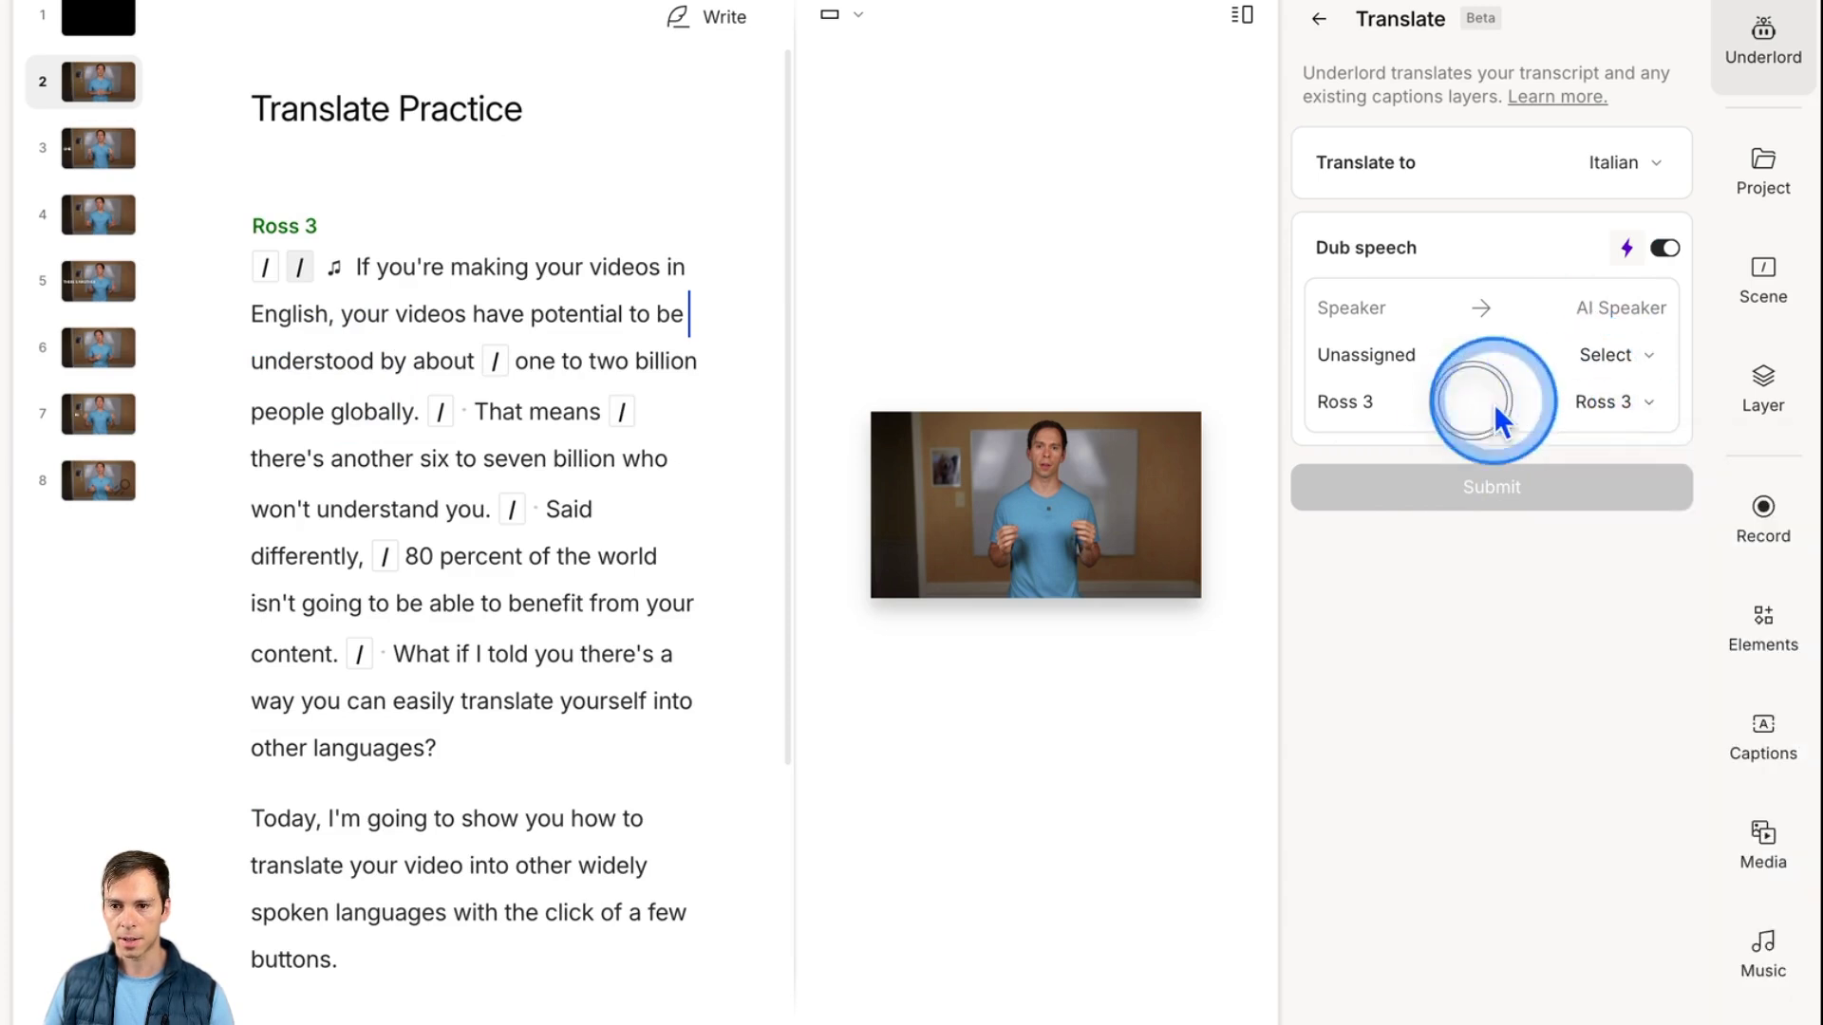
# - Set the same AI speaker as the dubbing voice for unassigned speech and submit the Italian translation
pyautogui.click(1608, 368)
pyautogui.click(1695, 605)
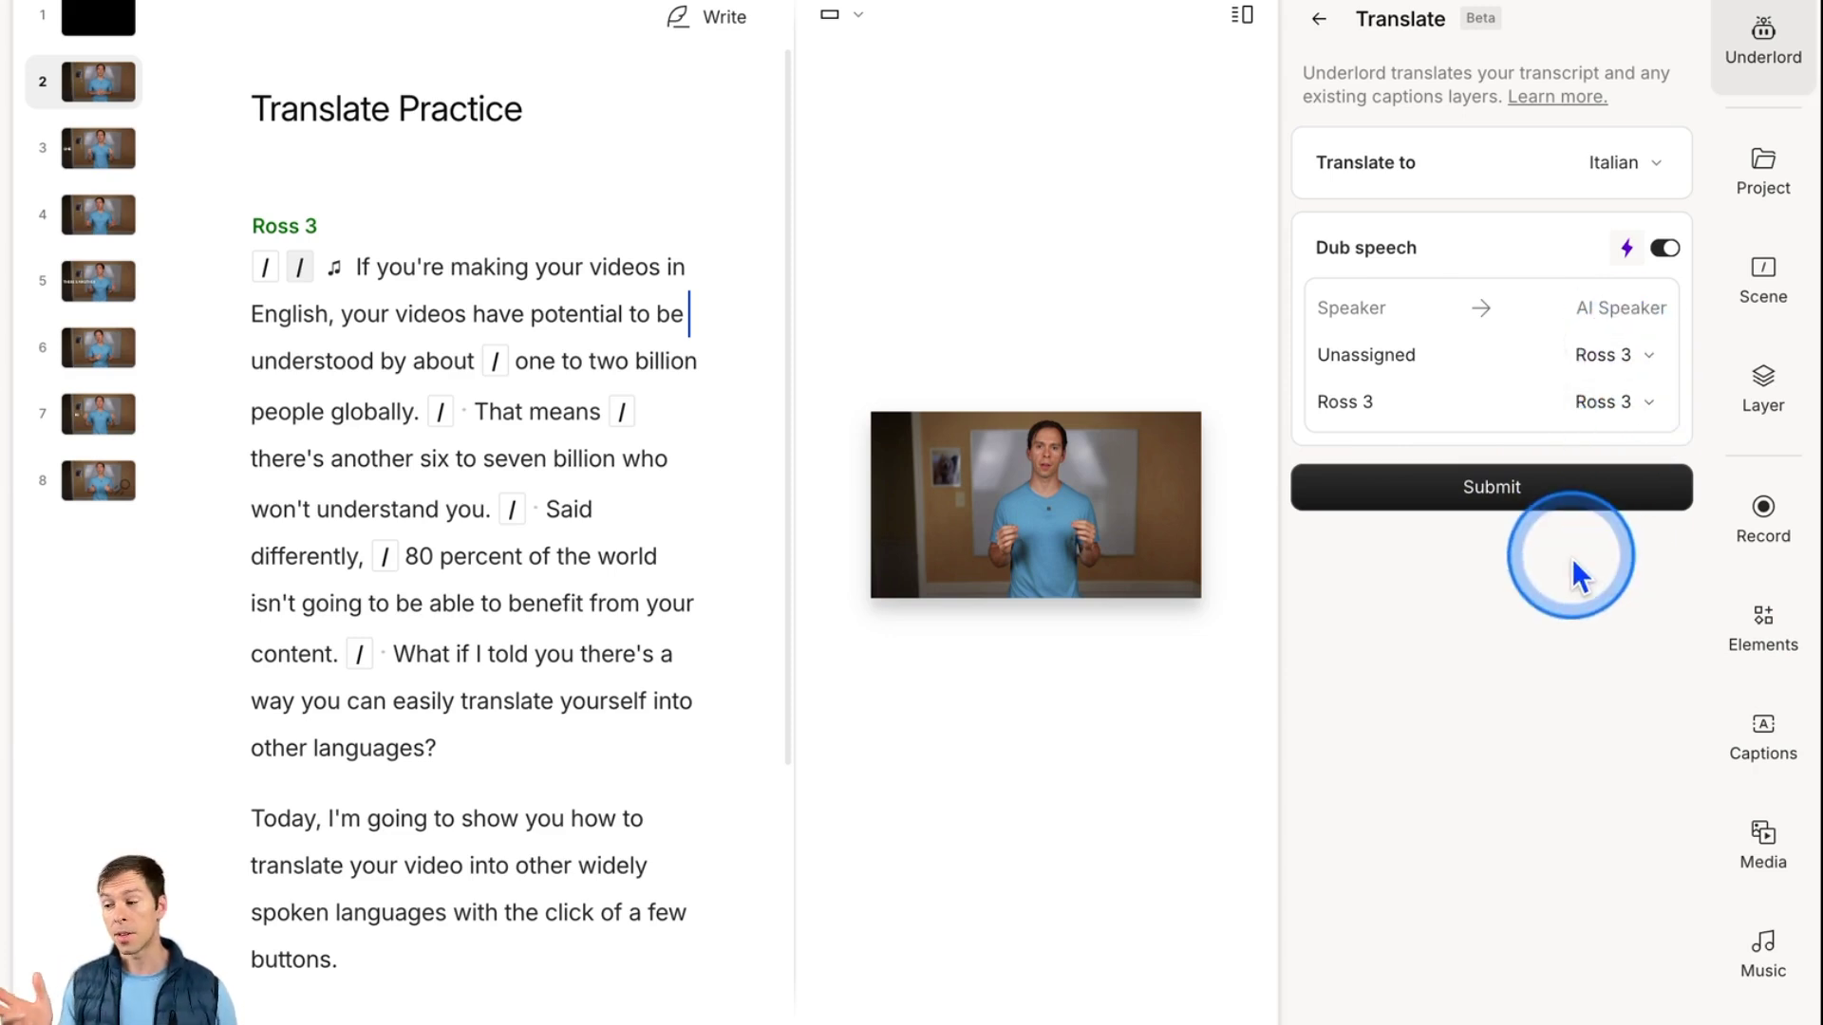
pyautogui.click(1502, 505)
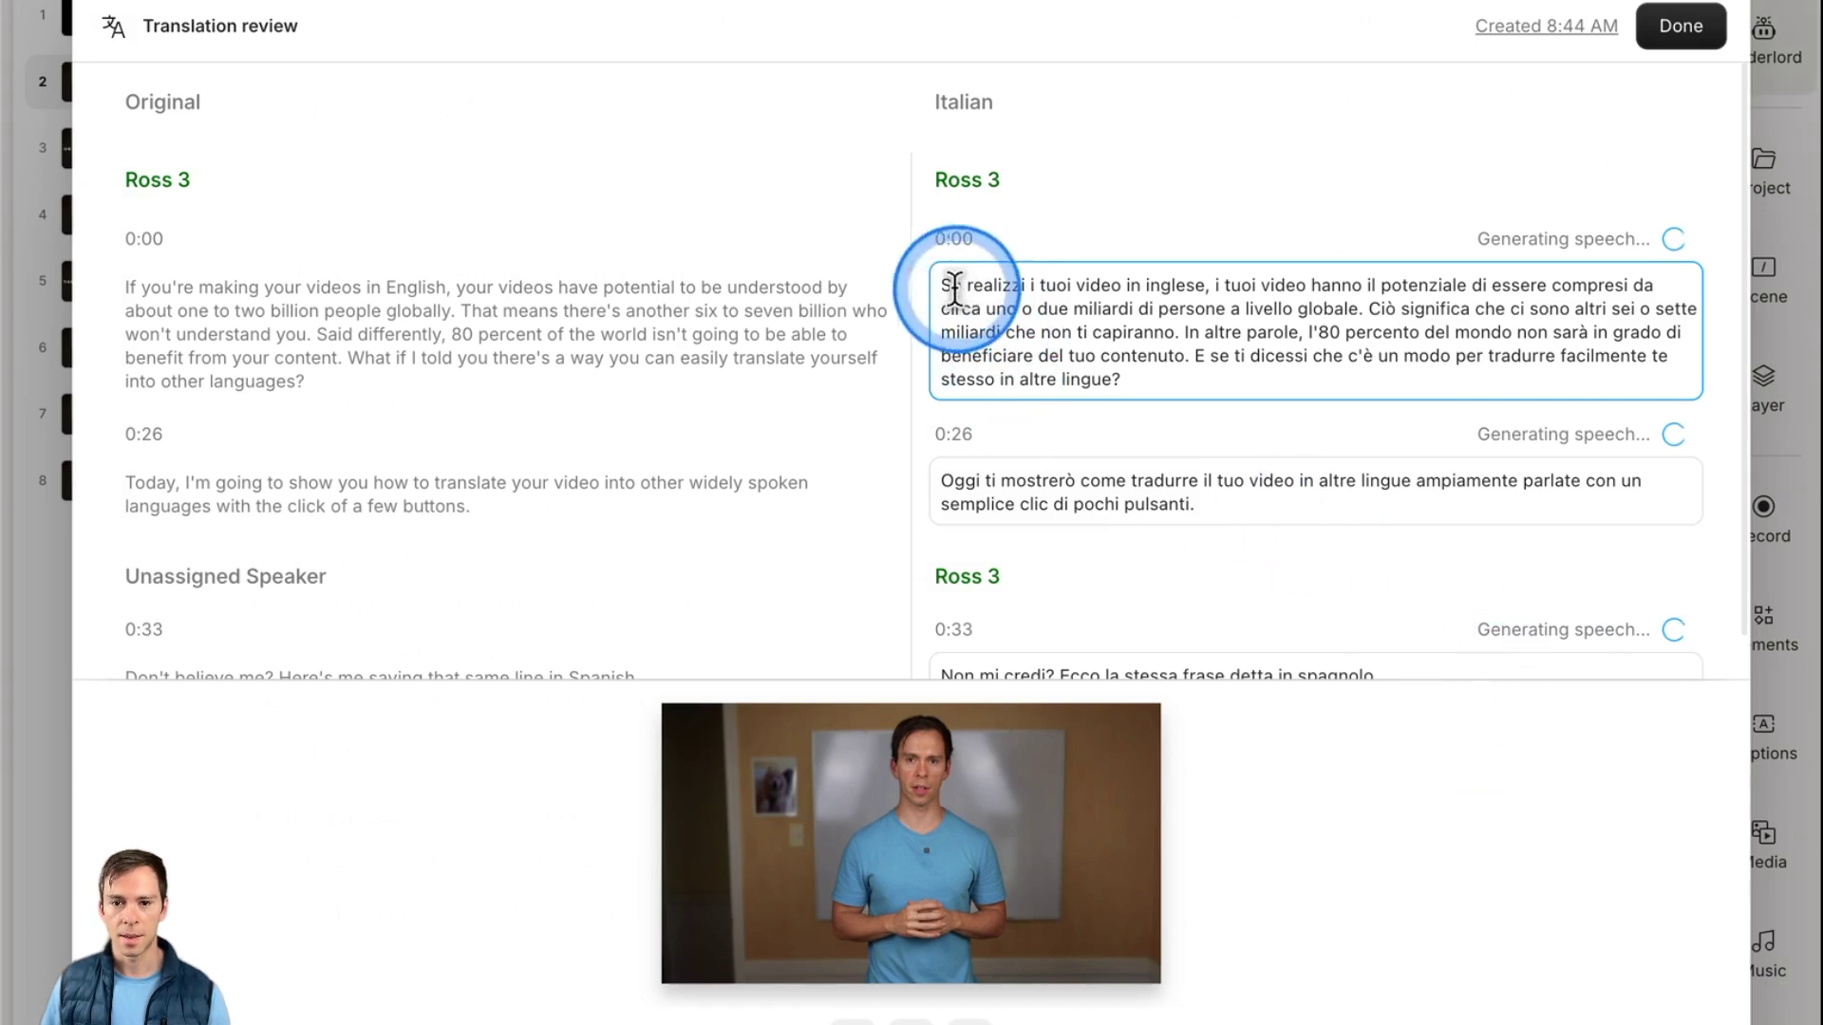
# - Examine the Italian translation text of the segments alongside the original English
pyautogui.click(1357, 380)
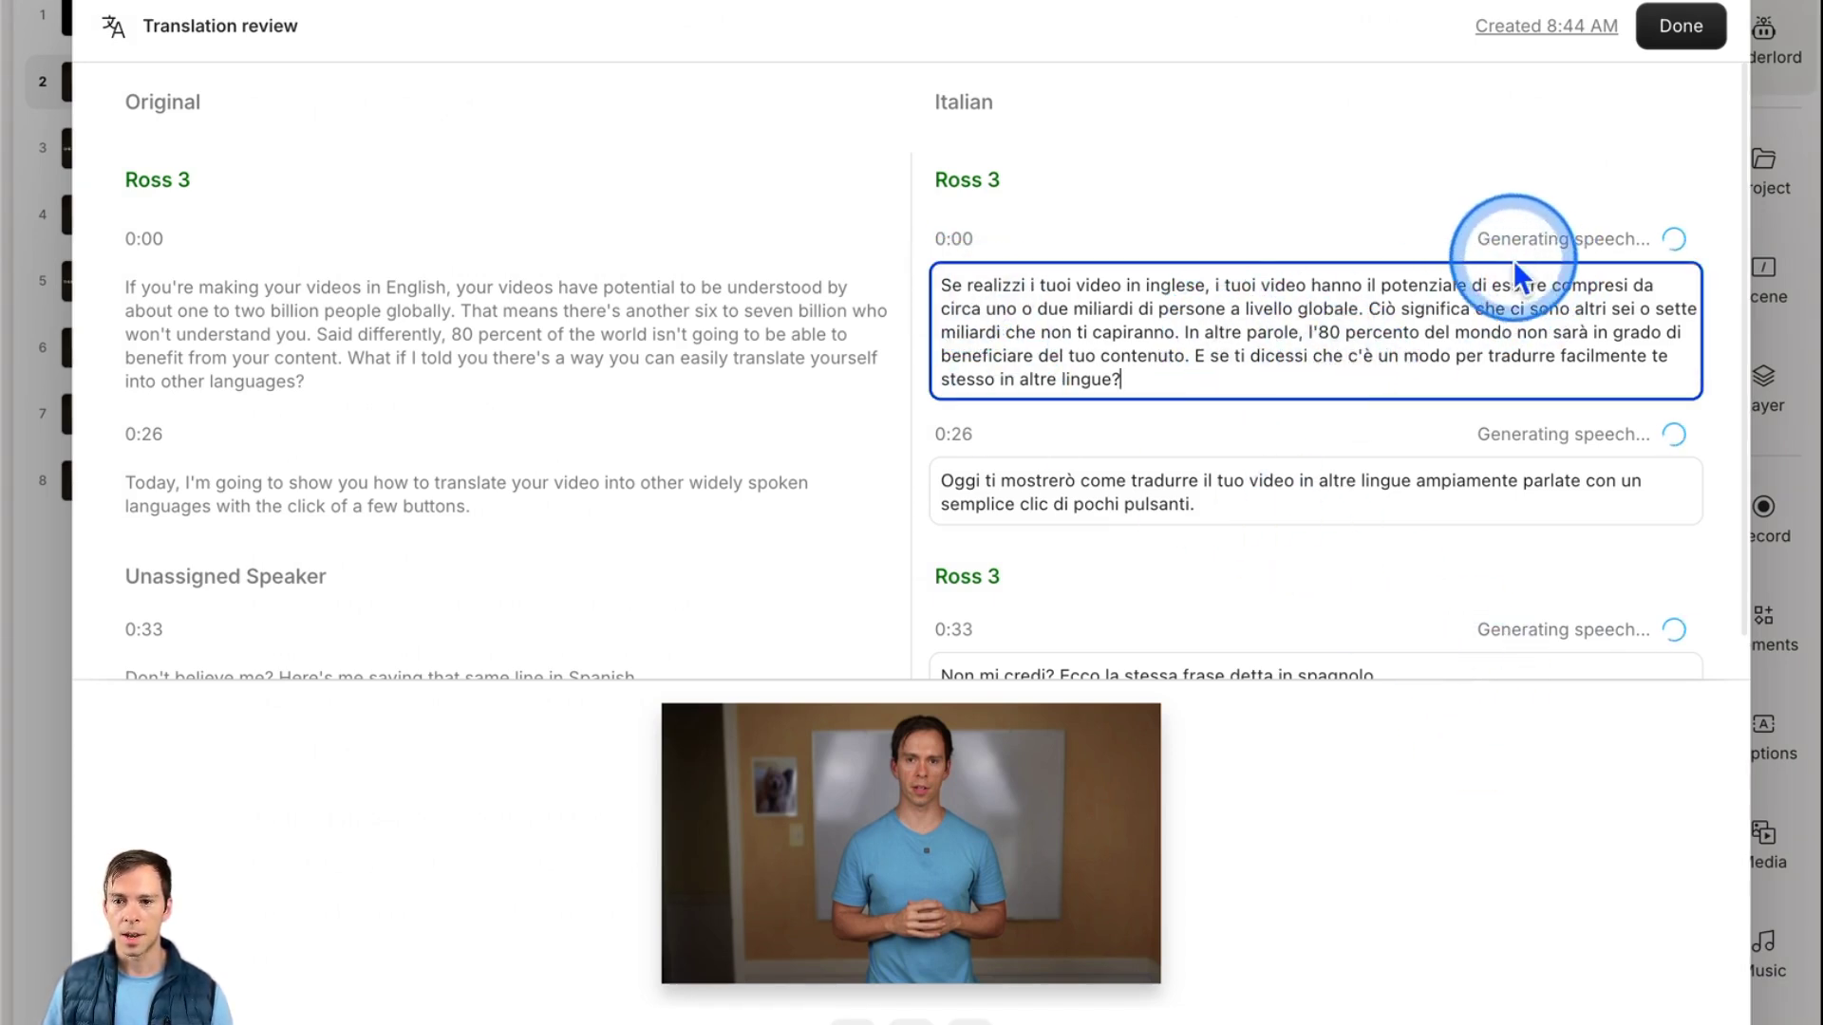
pyautogui.click(1487, 250)
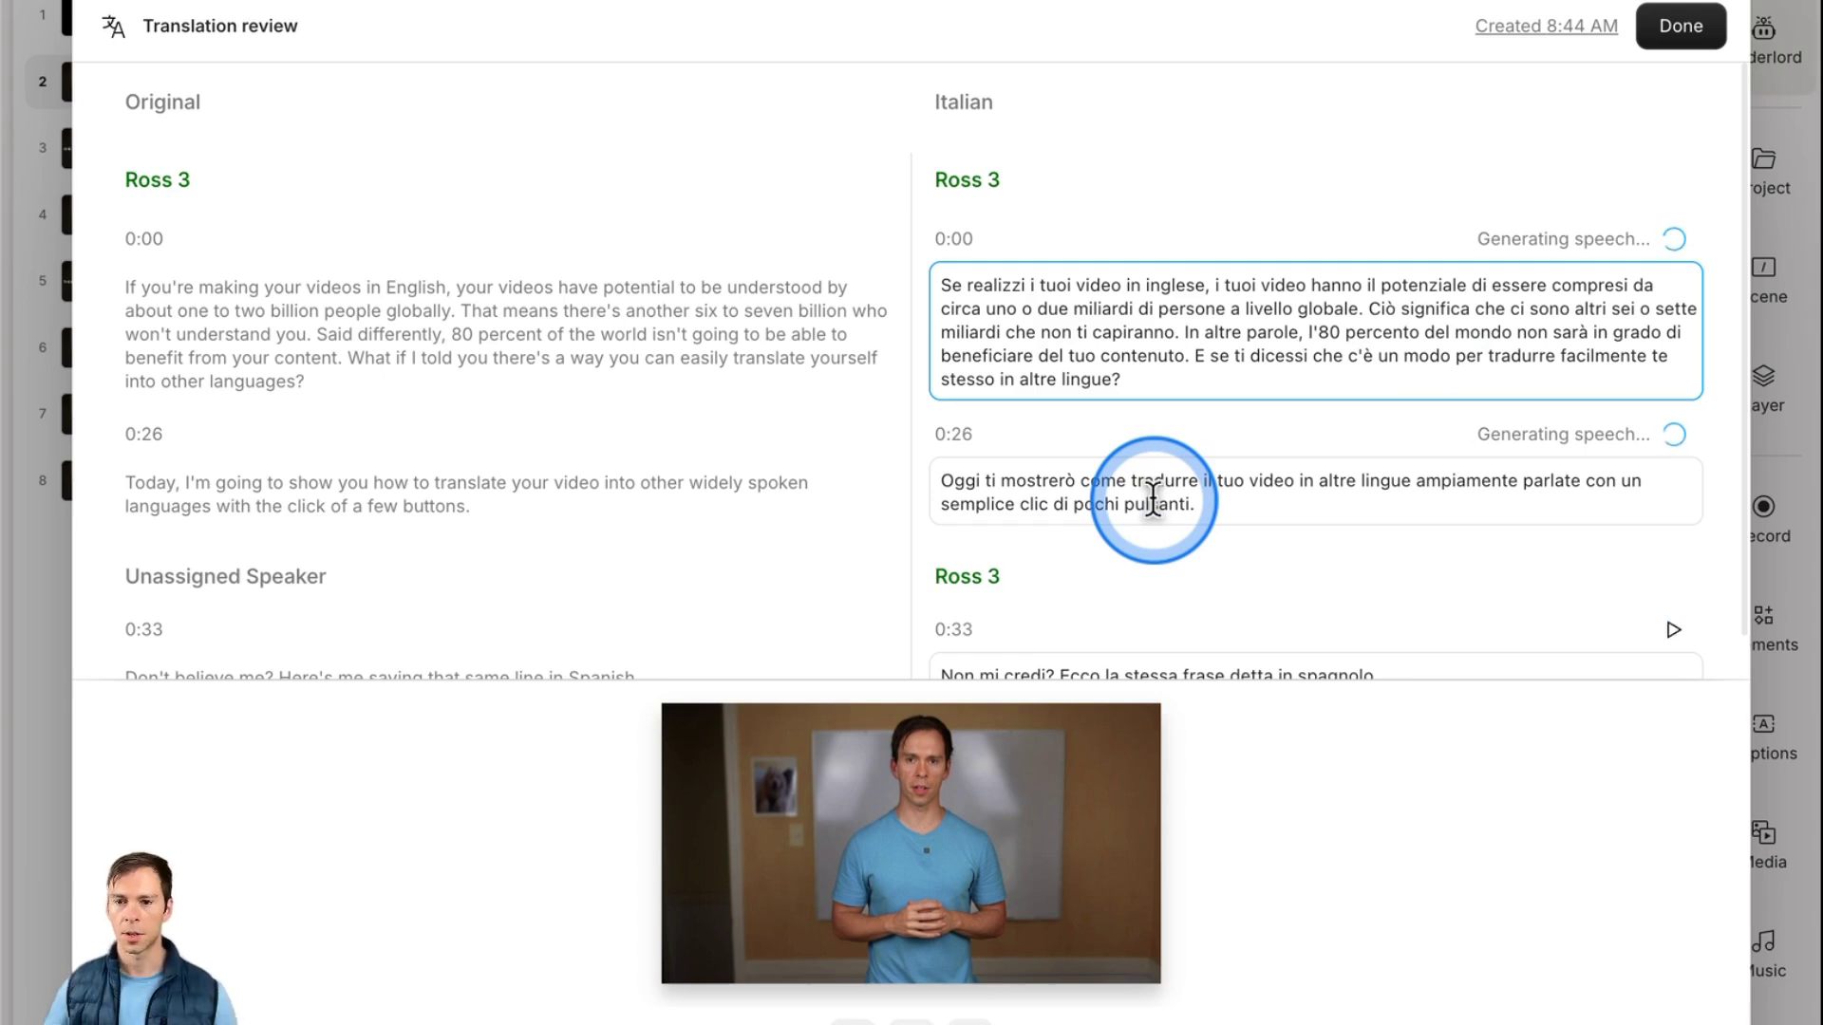
pyautogui.scroll(-1, 1186, 513)
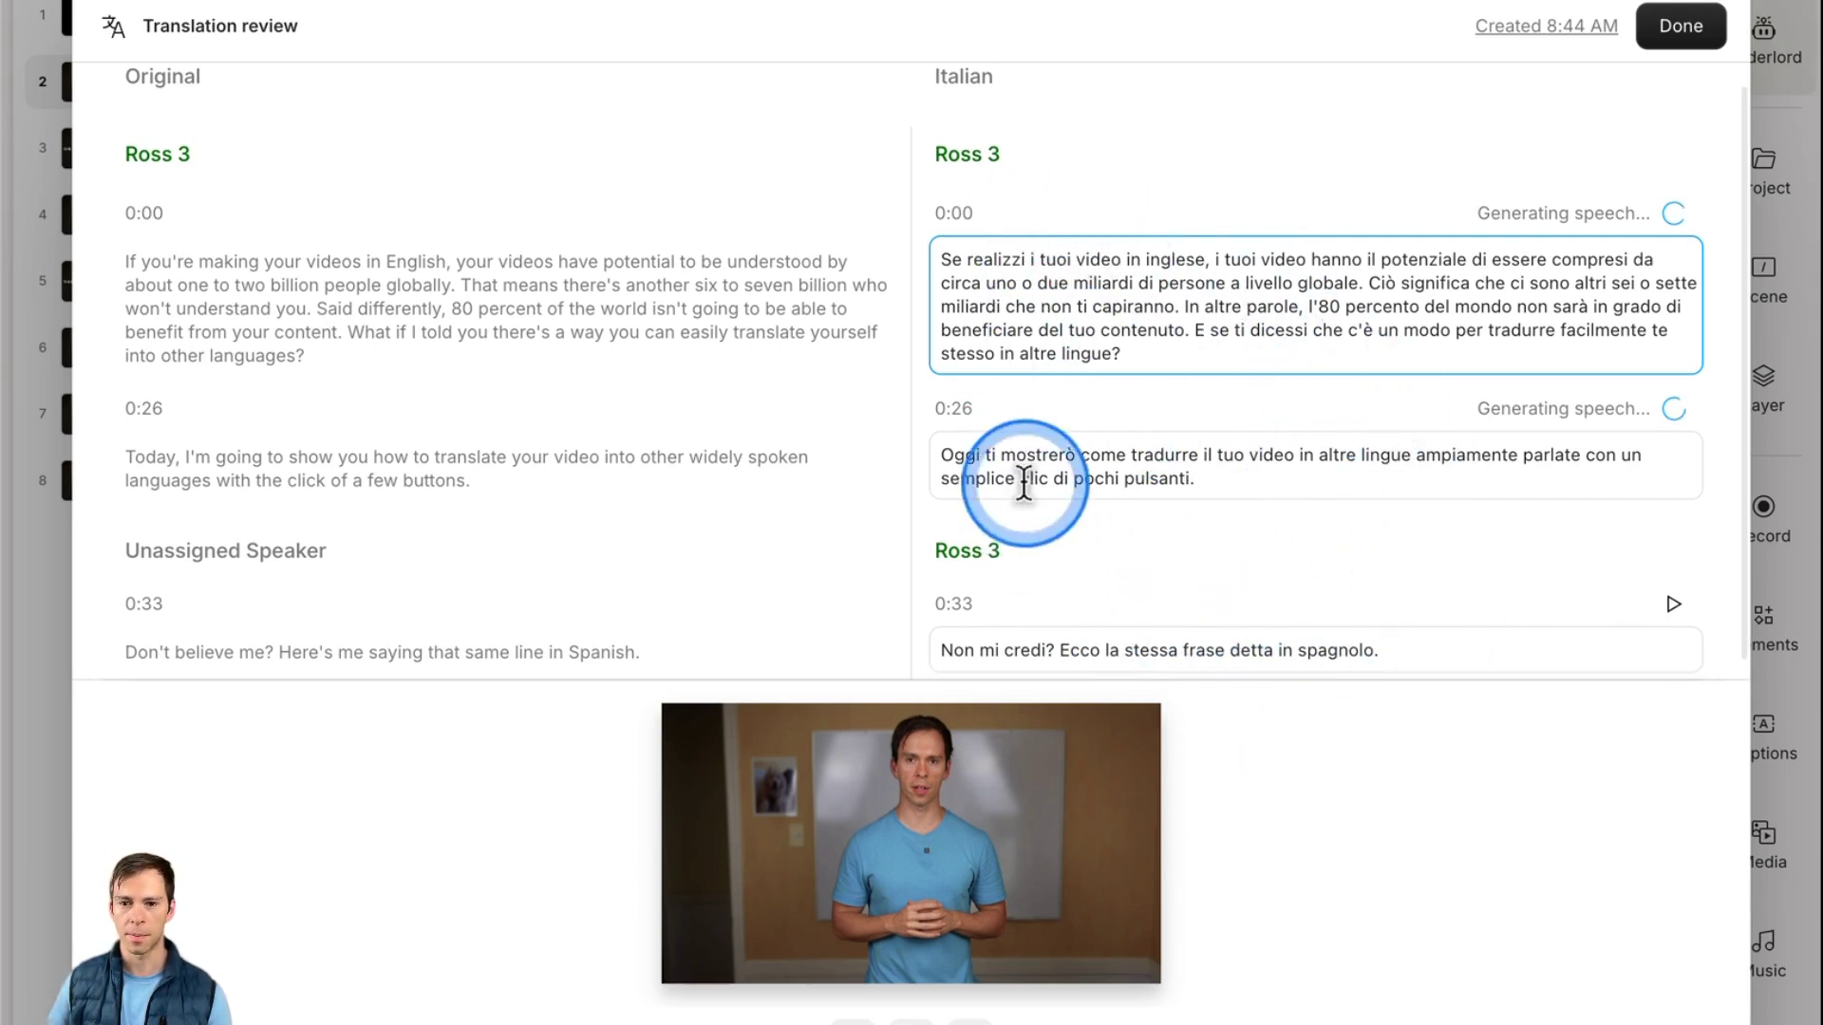
pyautogui.click(936, 264)
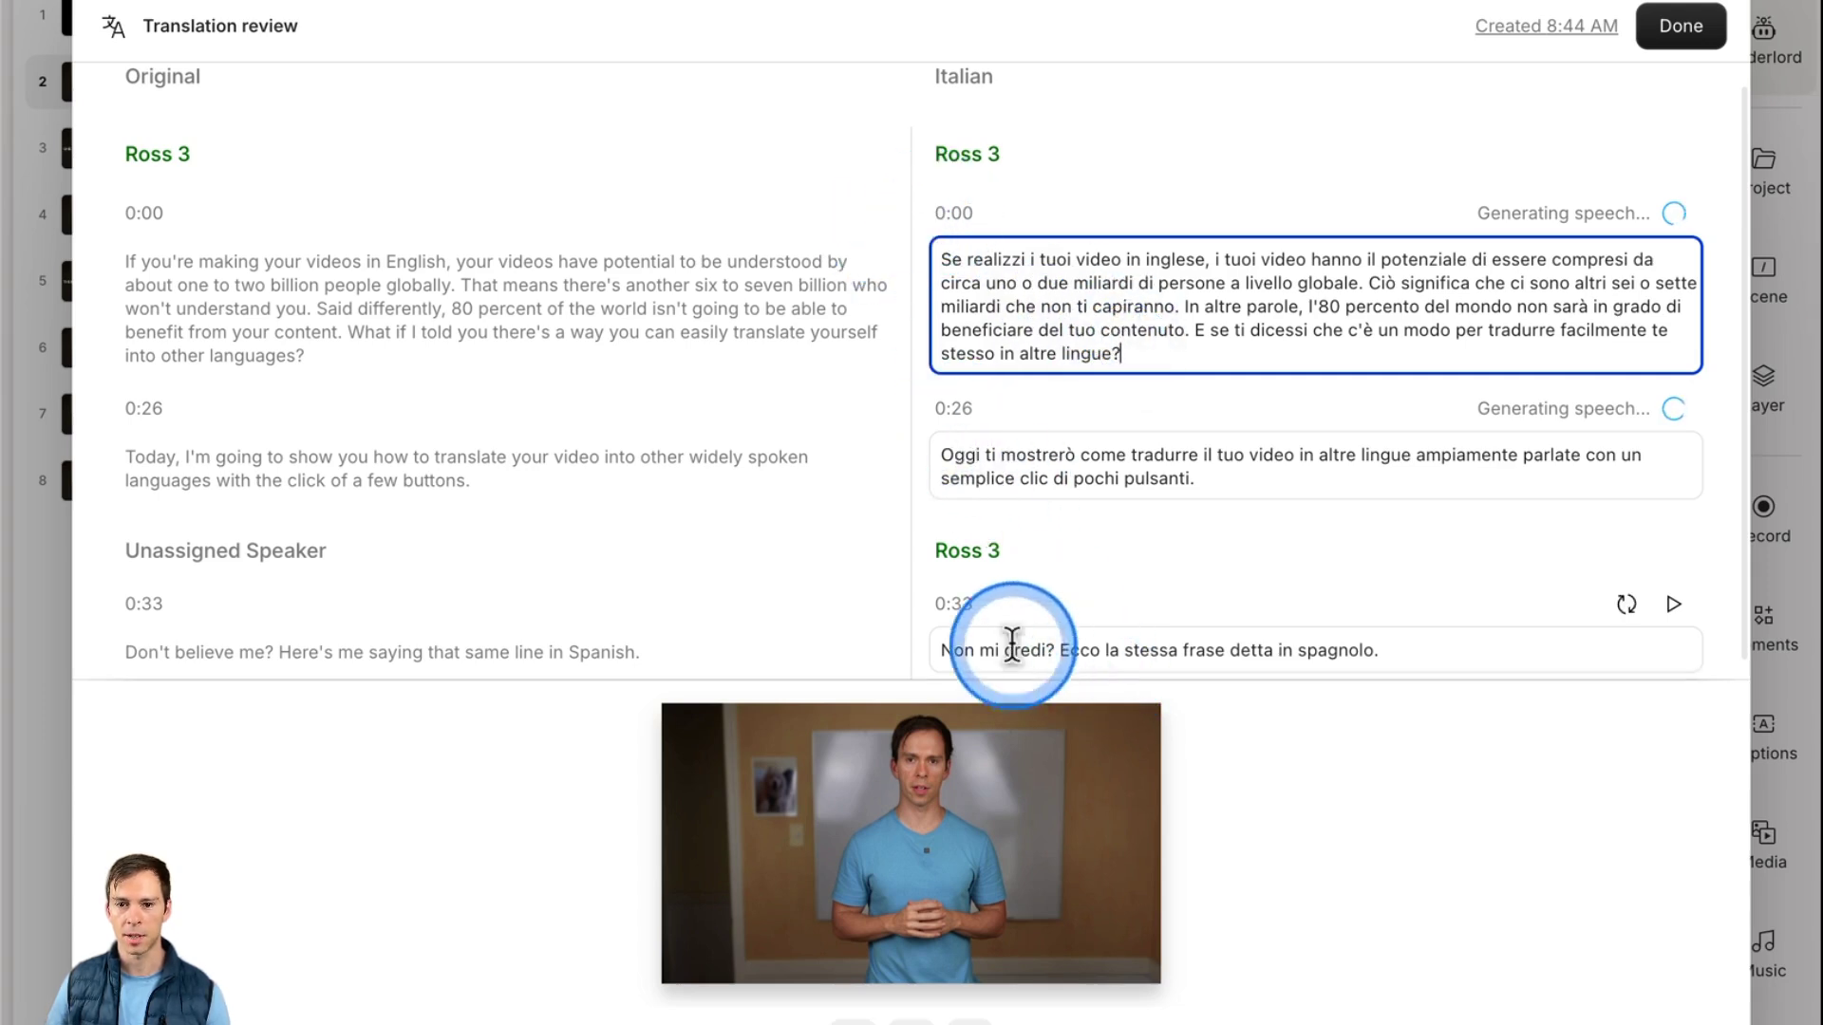
pyautogui.click(941, 650)
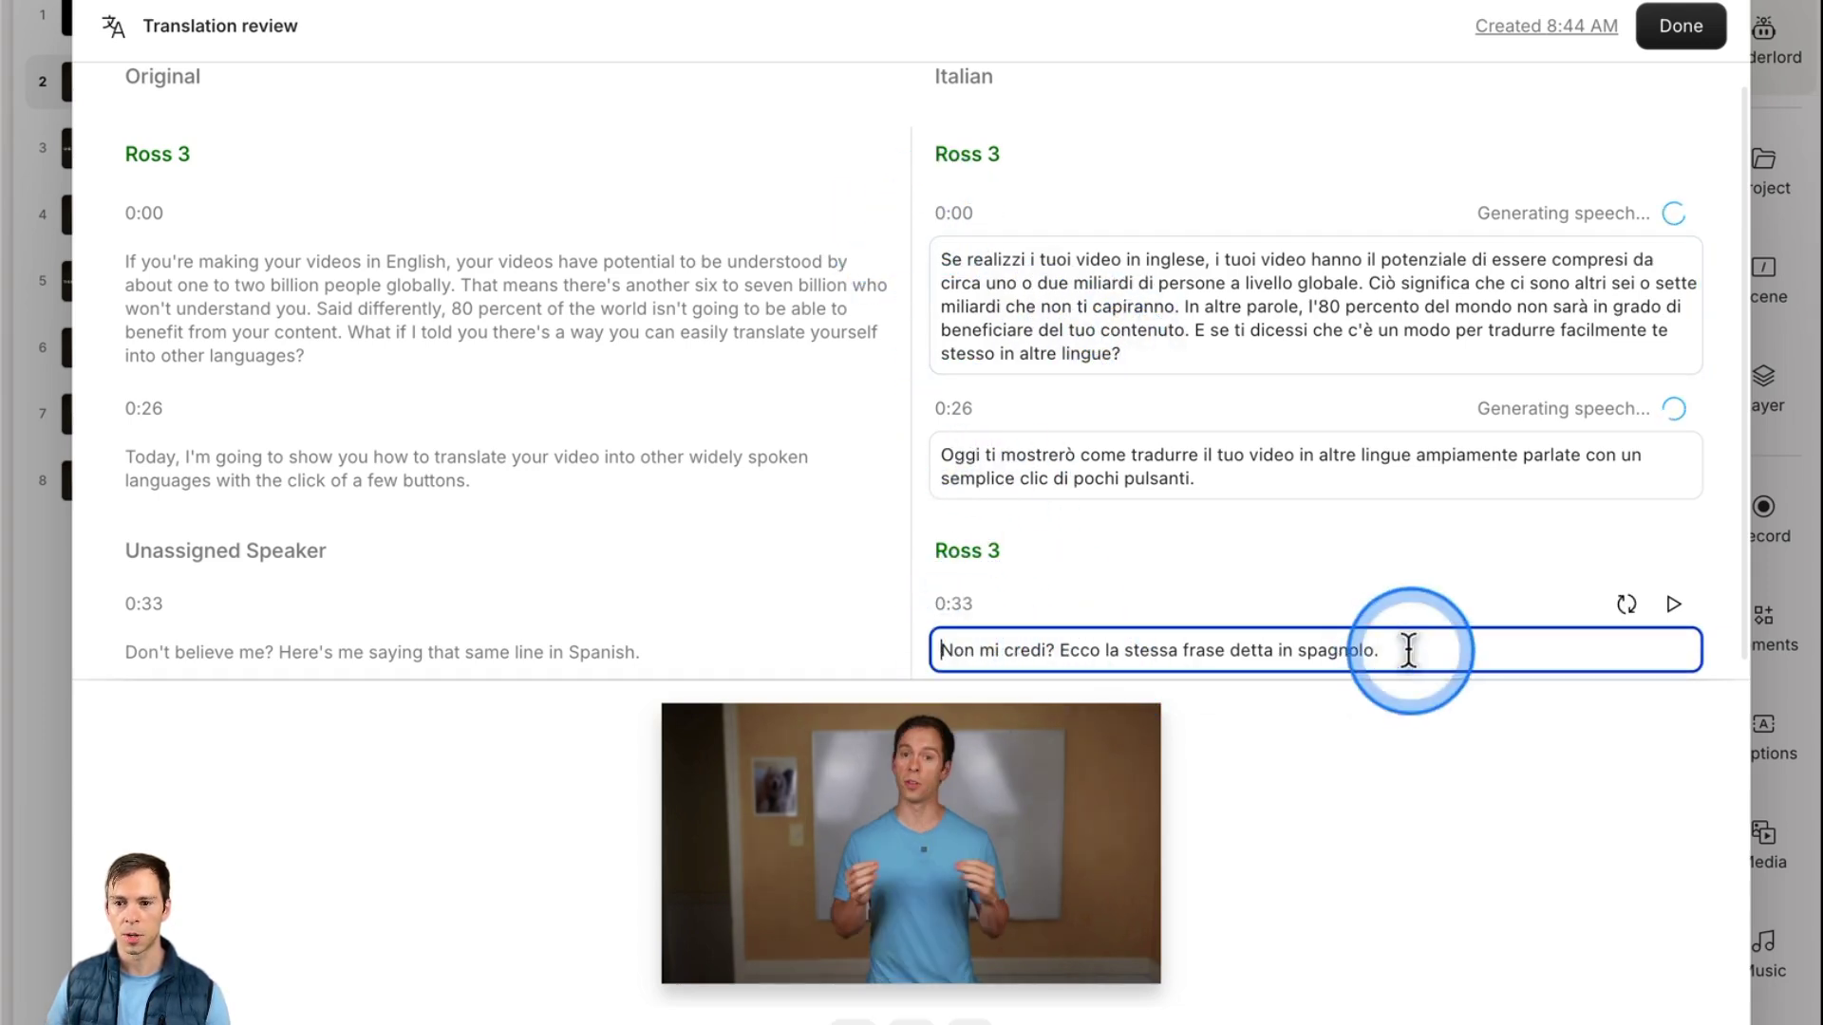
# - Play the dubbed Italian speech of the 0:33 and 0:00 segments and finish the translation review
pyautogui.click(1673, 605)
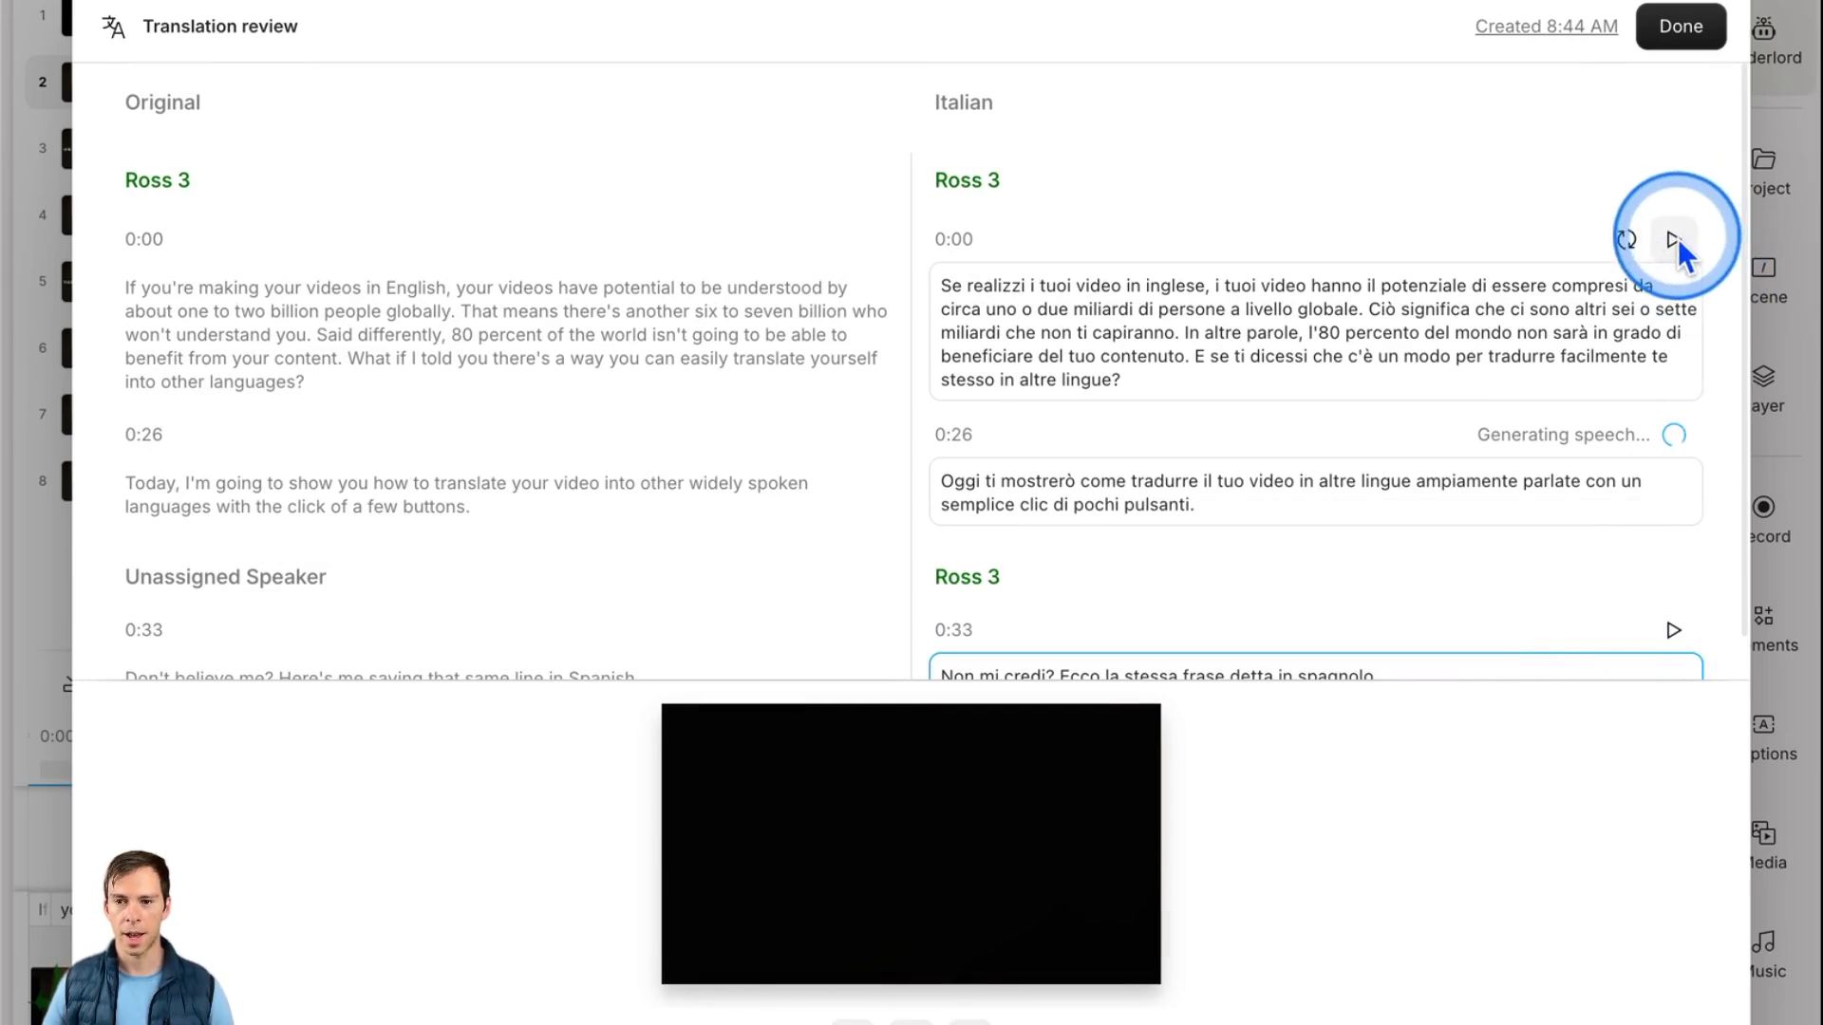
pyautogui.click(1675, 238)
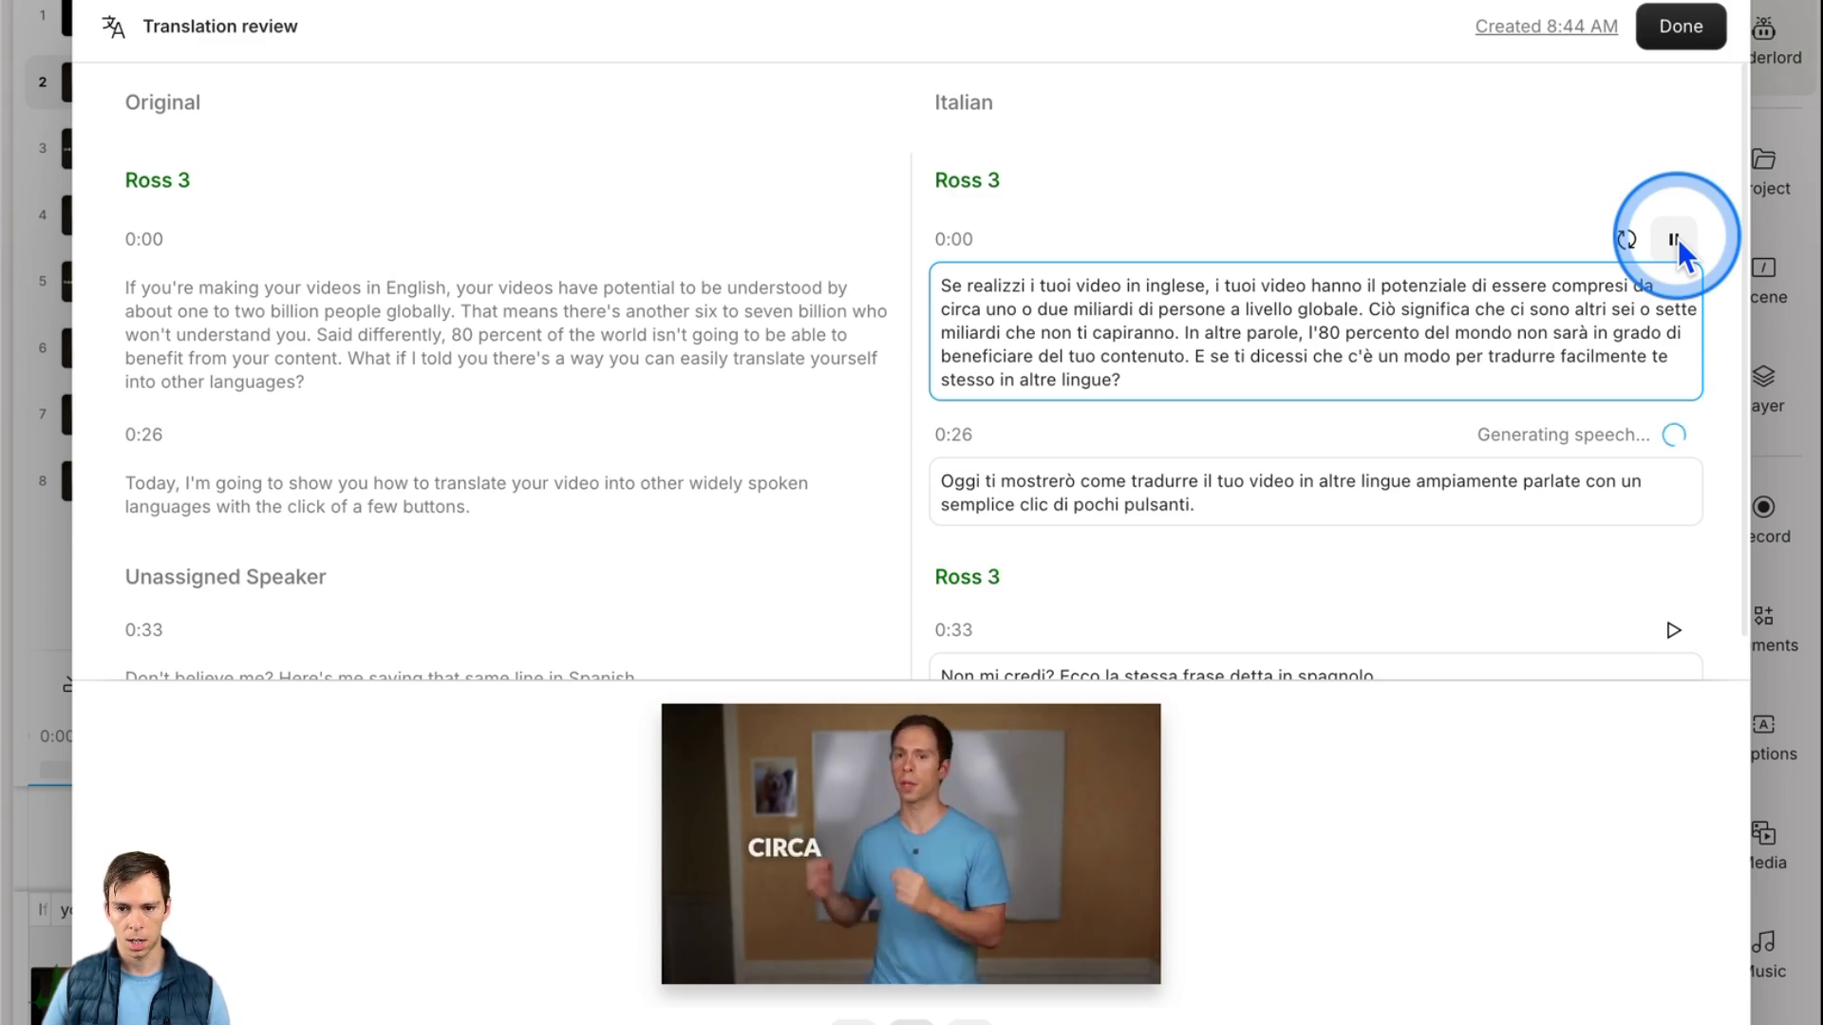
pyautogui.click(1674, 239)
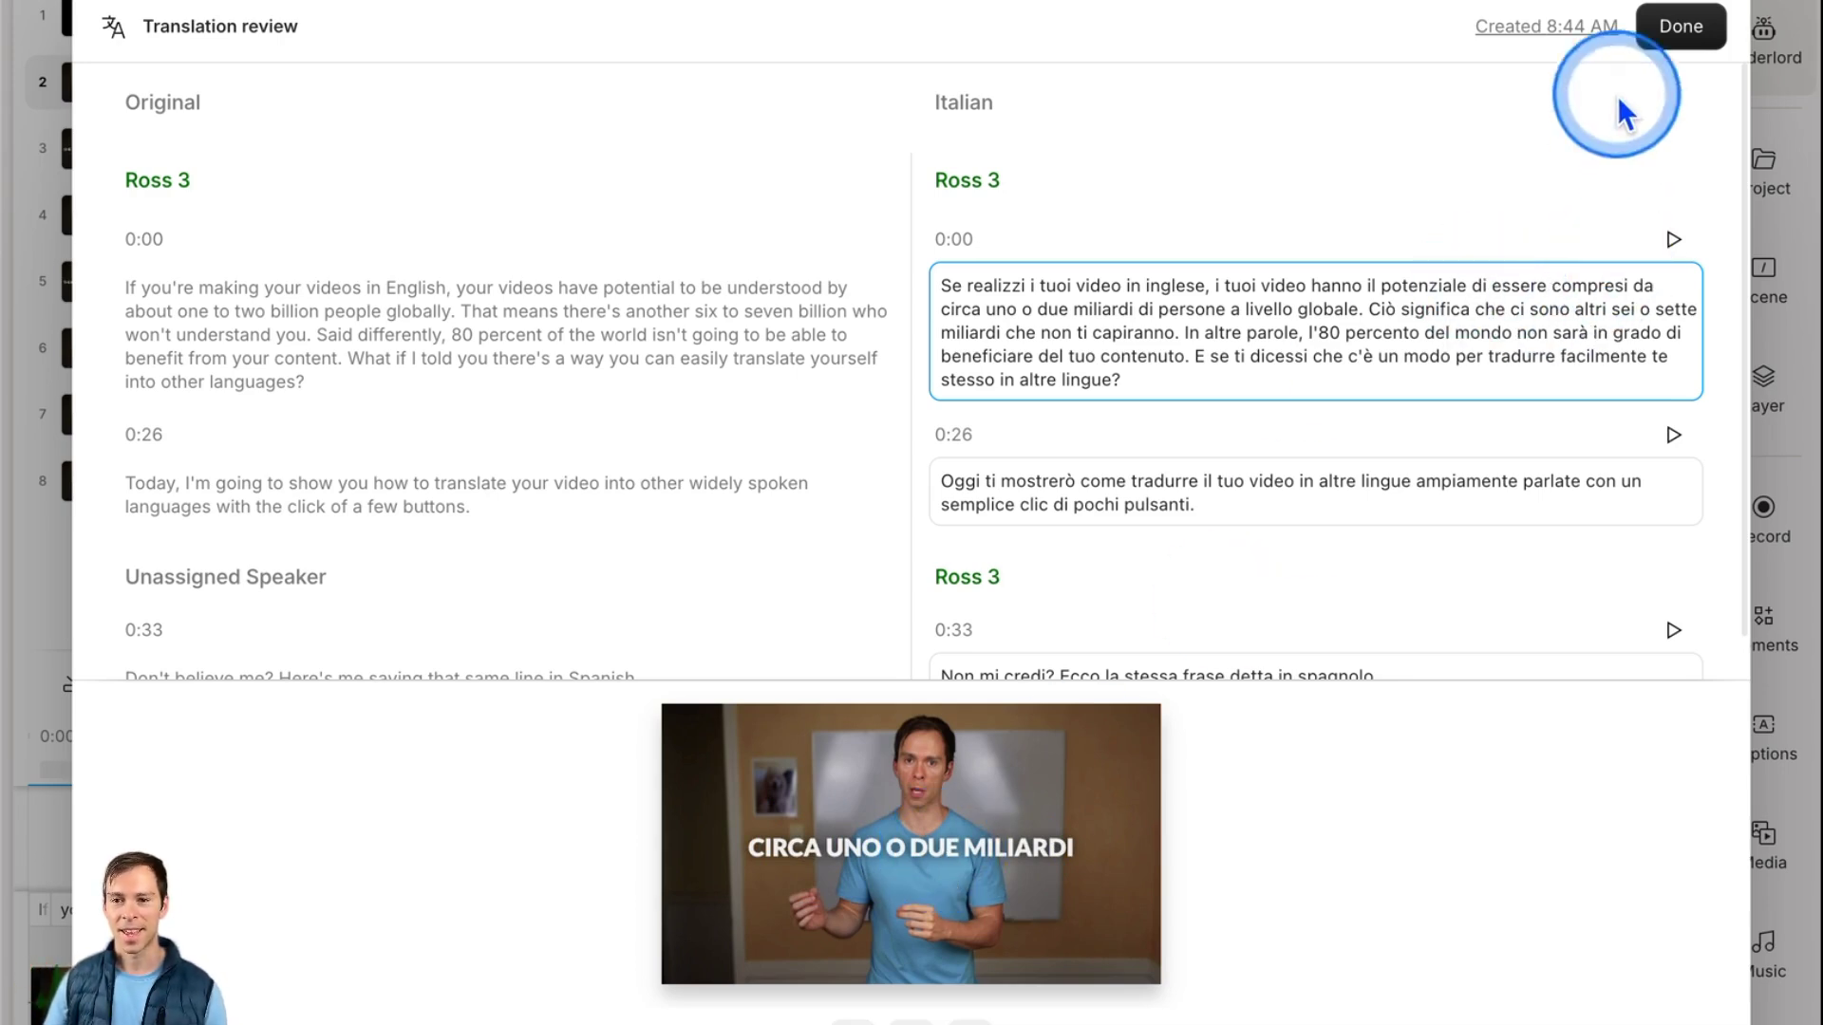
pyautogui.click(1680, 26)
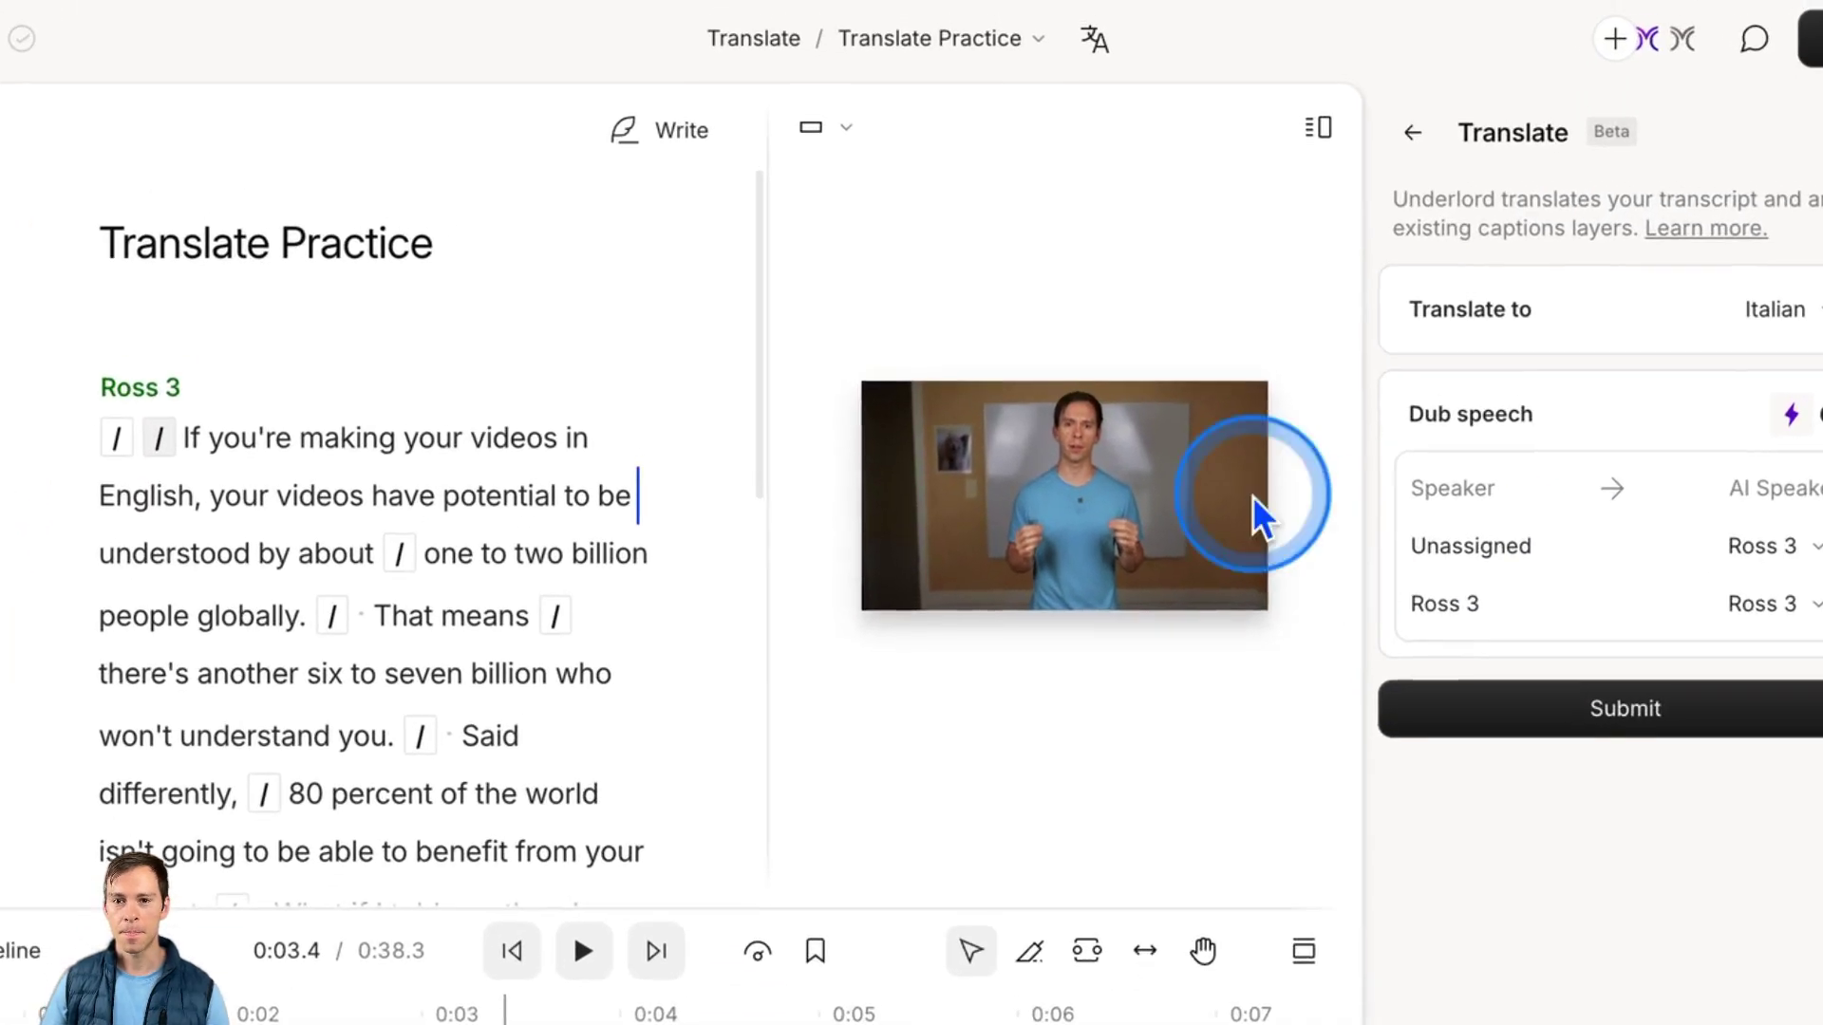
# - Reopen the saved Spanish translation from the project's translation list for review and close it again
pyautogui.click(1096, 42)
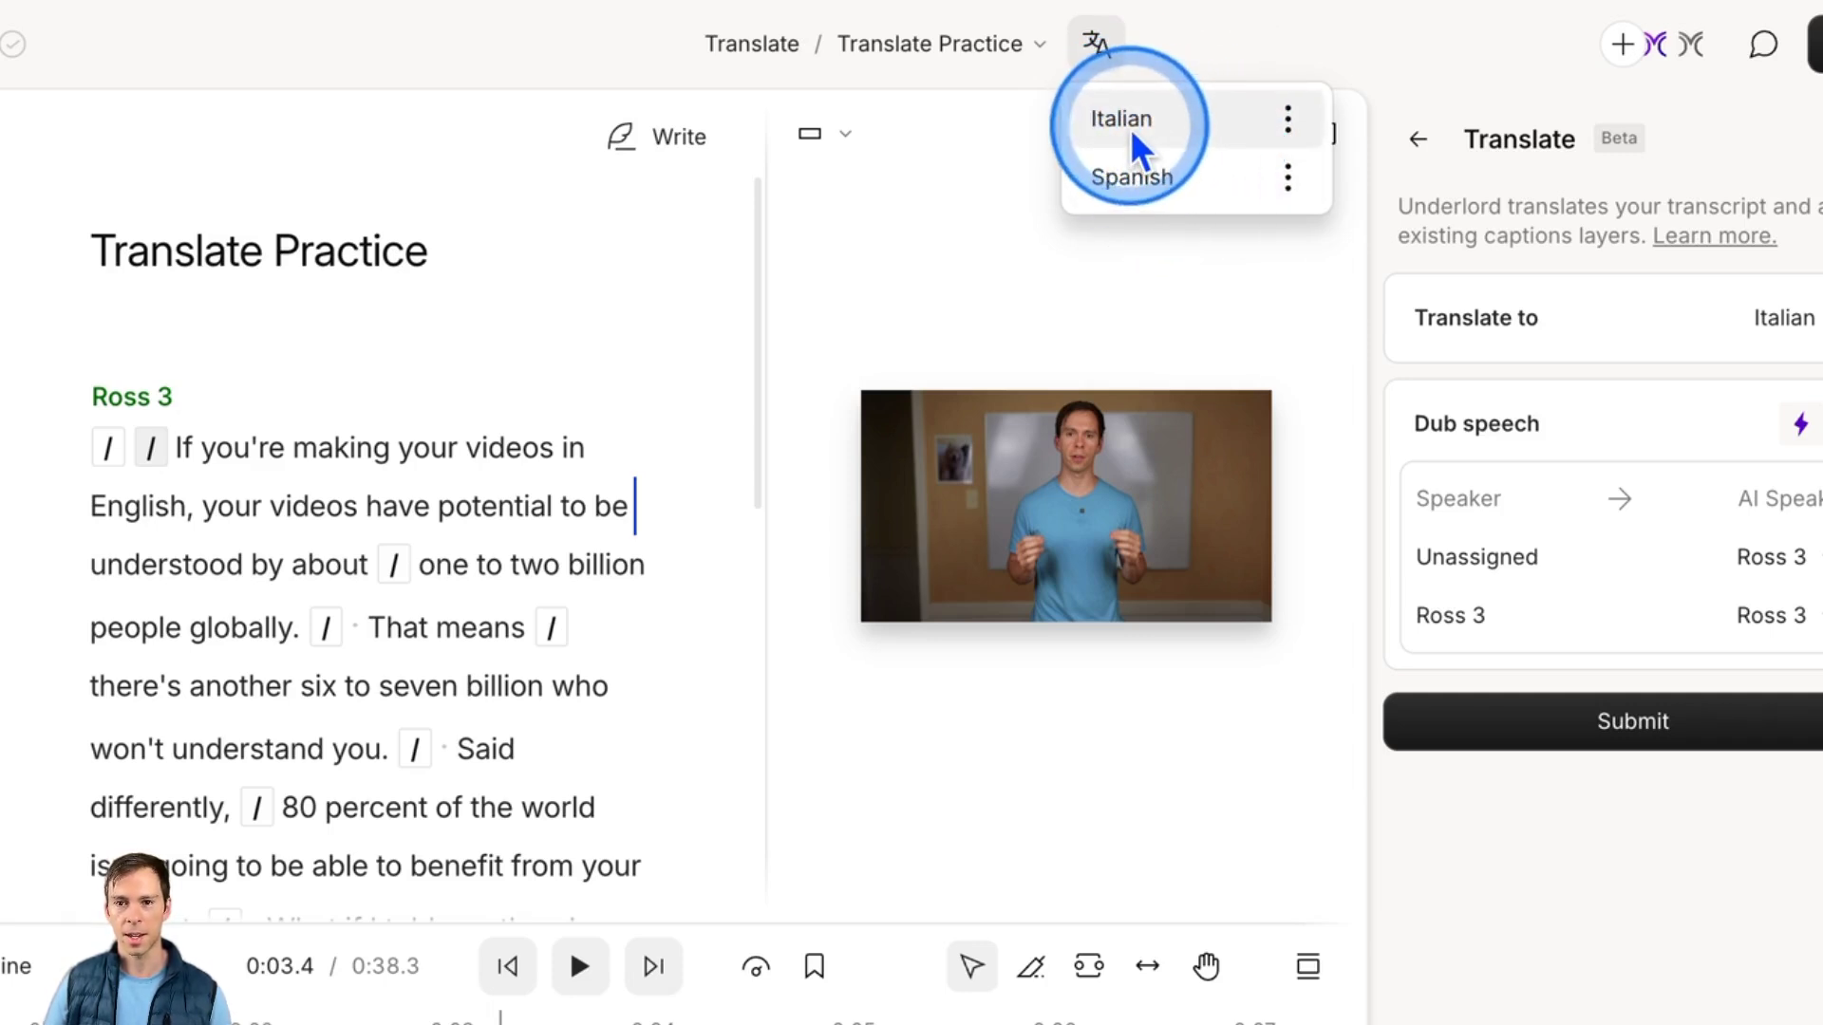
pyautogui.click(1130, 179)
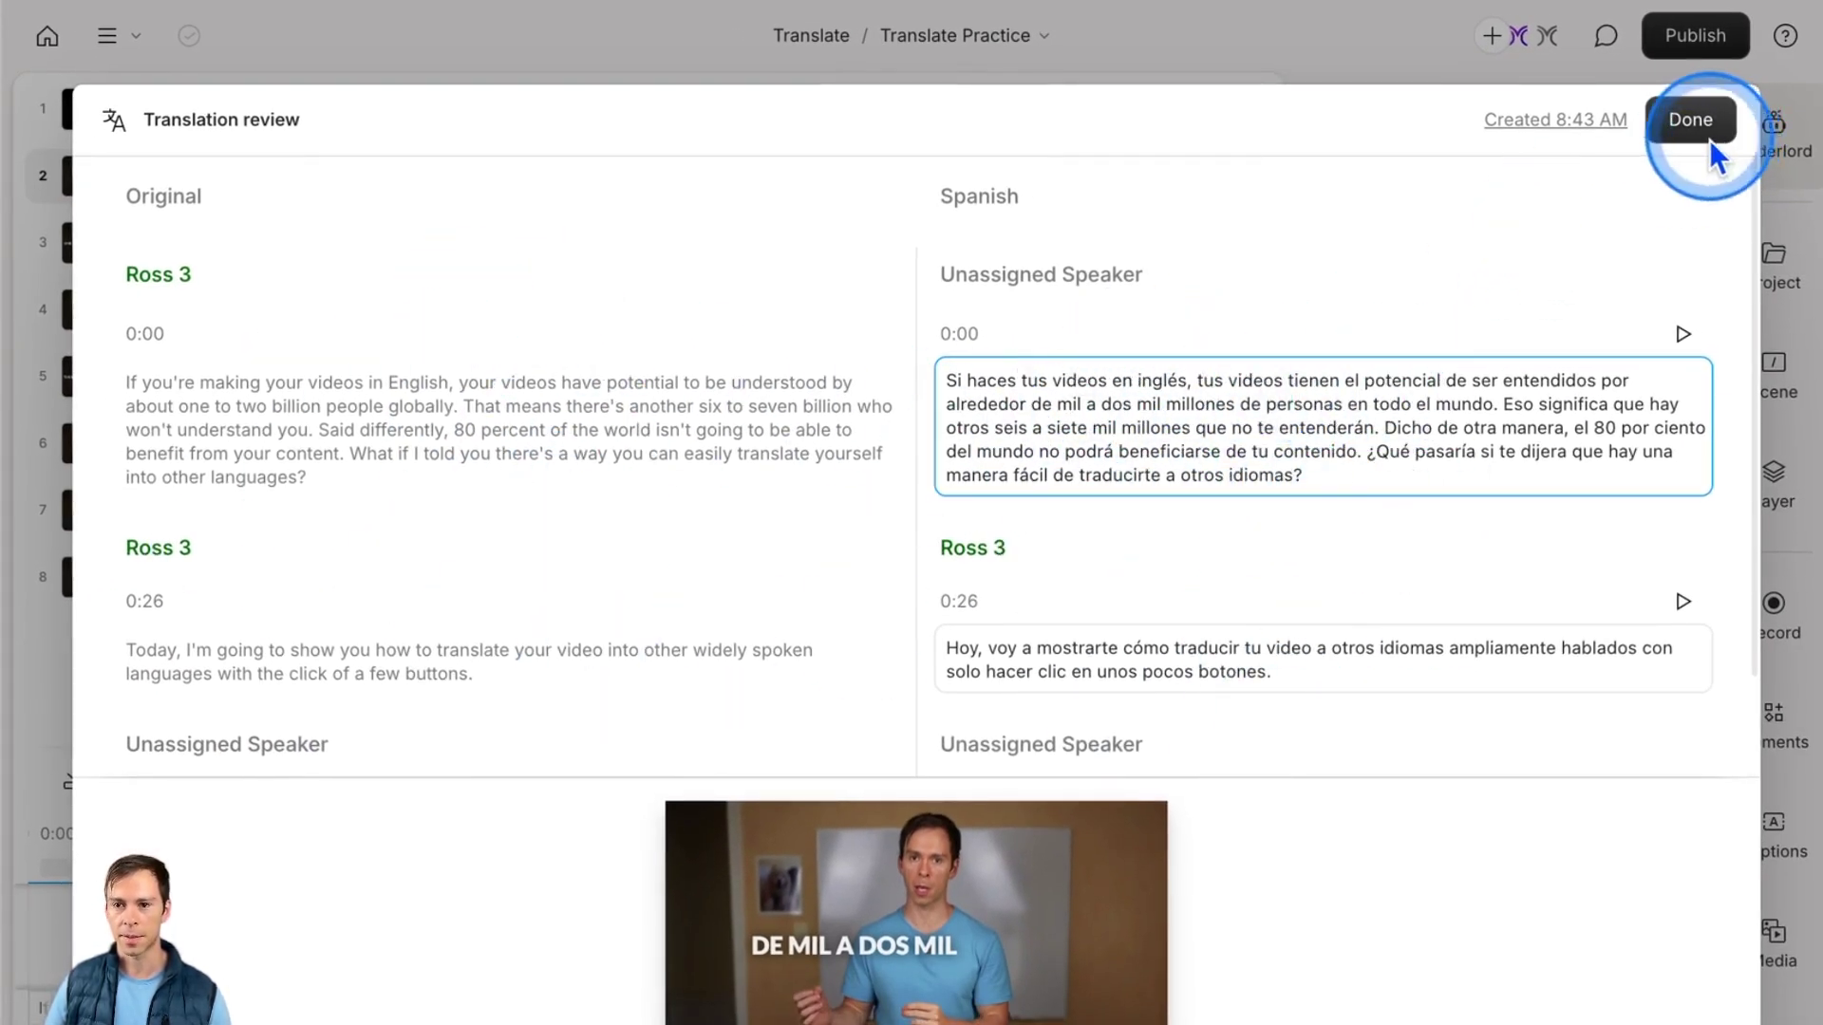
pyautogui.click(1692, 120)
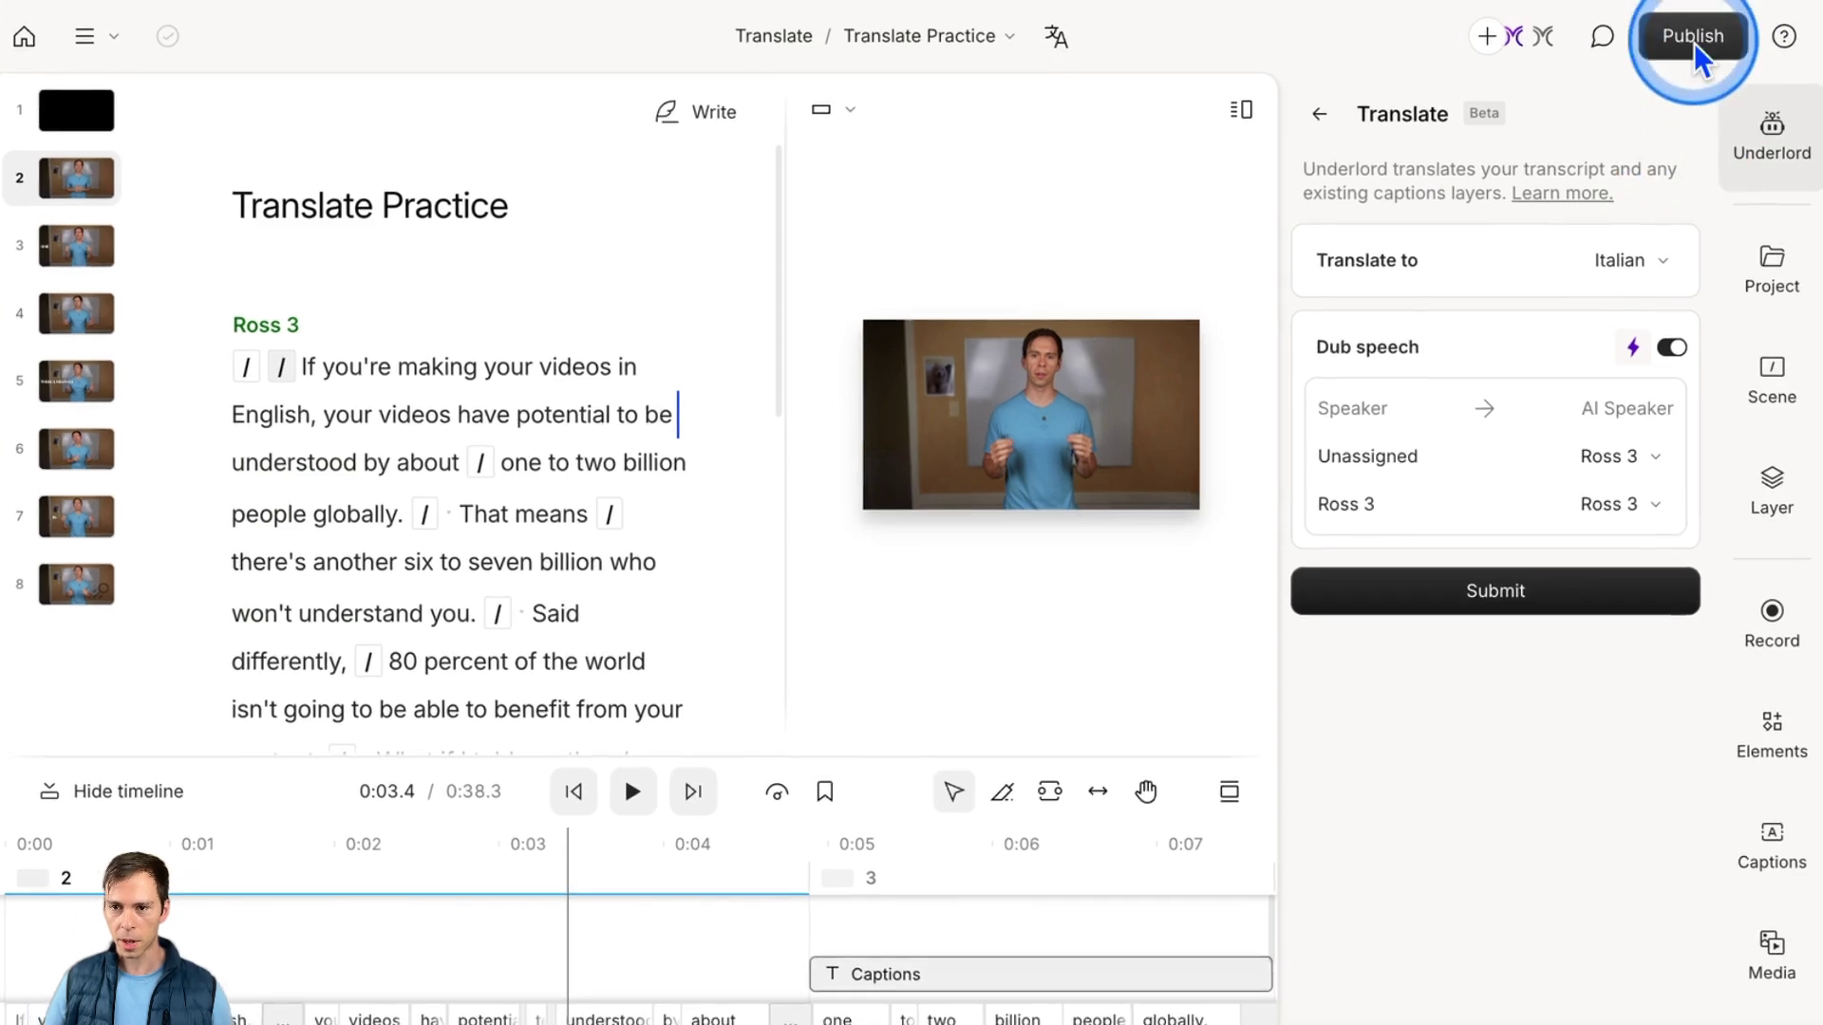
# - Open the publishing settings, try the available language versions and select Italian as the version to publish
pyautogui.click(1693, 43)
pyautogui.click(1648, 129)
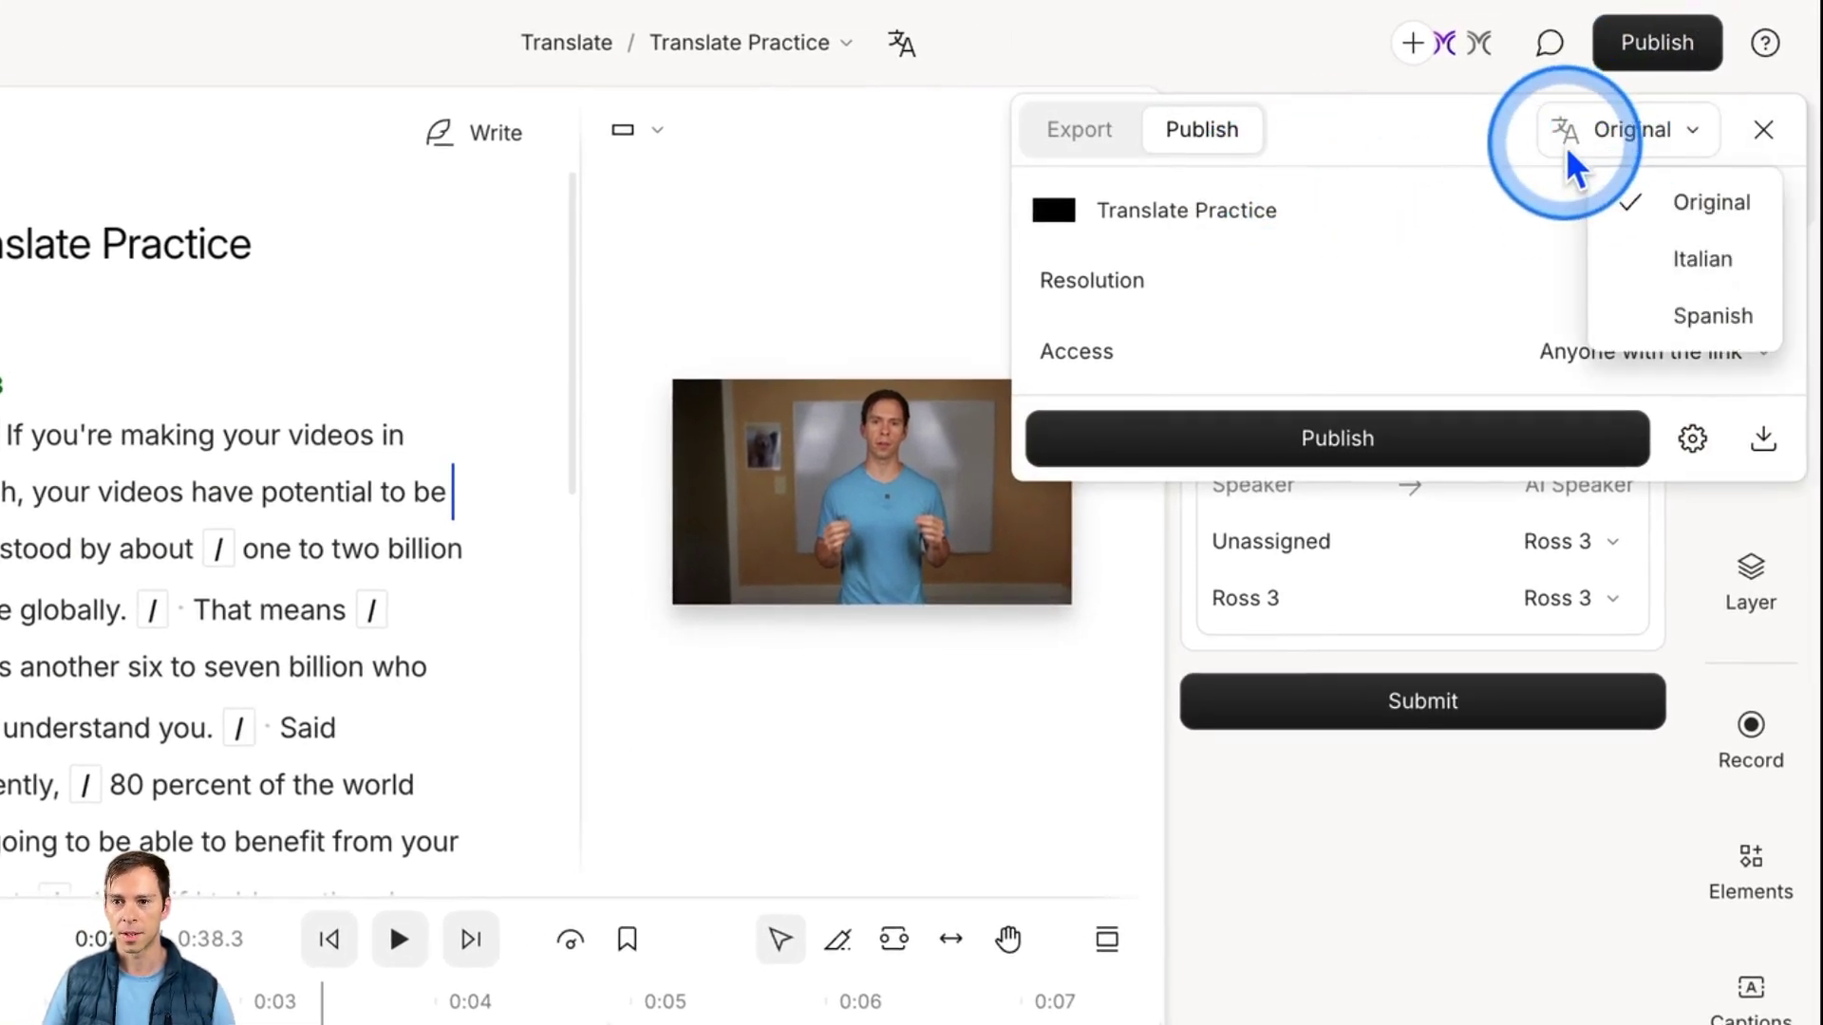
pyautogui.click(1703, 210)
pyautogui.click(1667, 130)
pyautogui.click(1682, 270)
pyautogui.click(1657, 133)
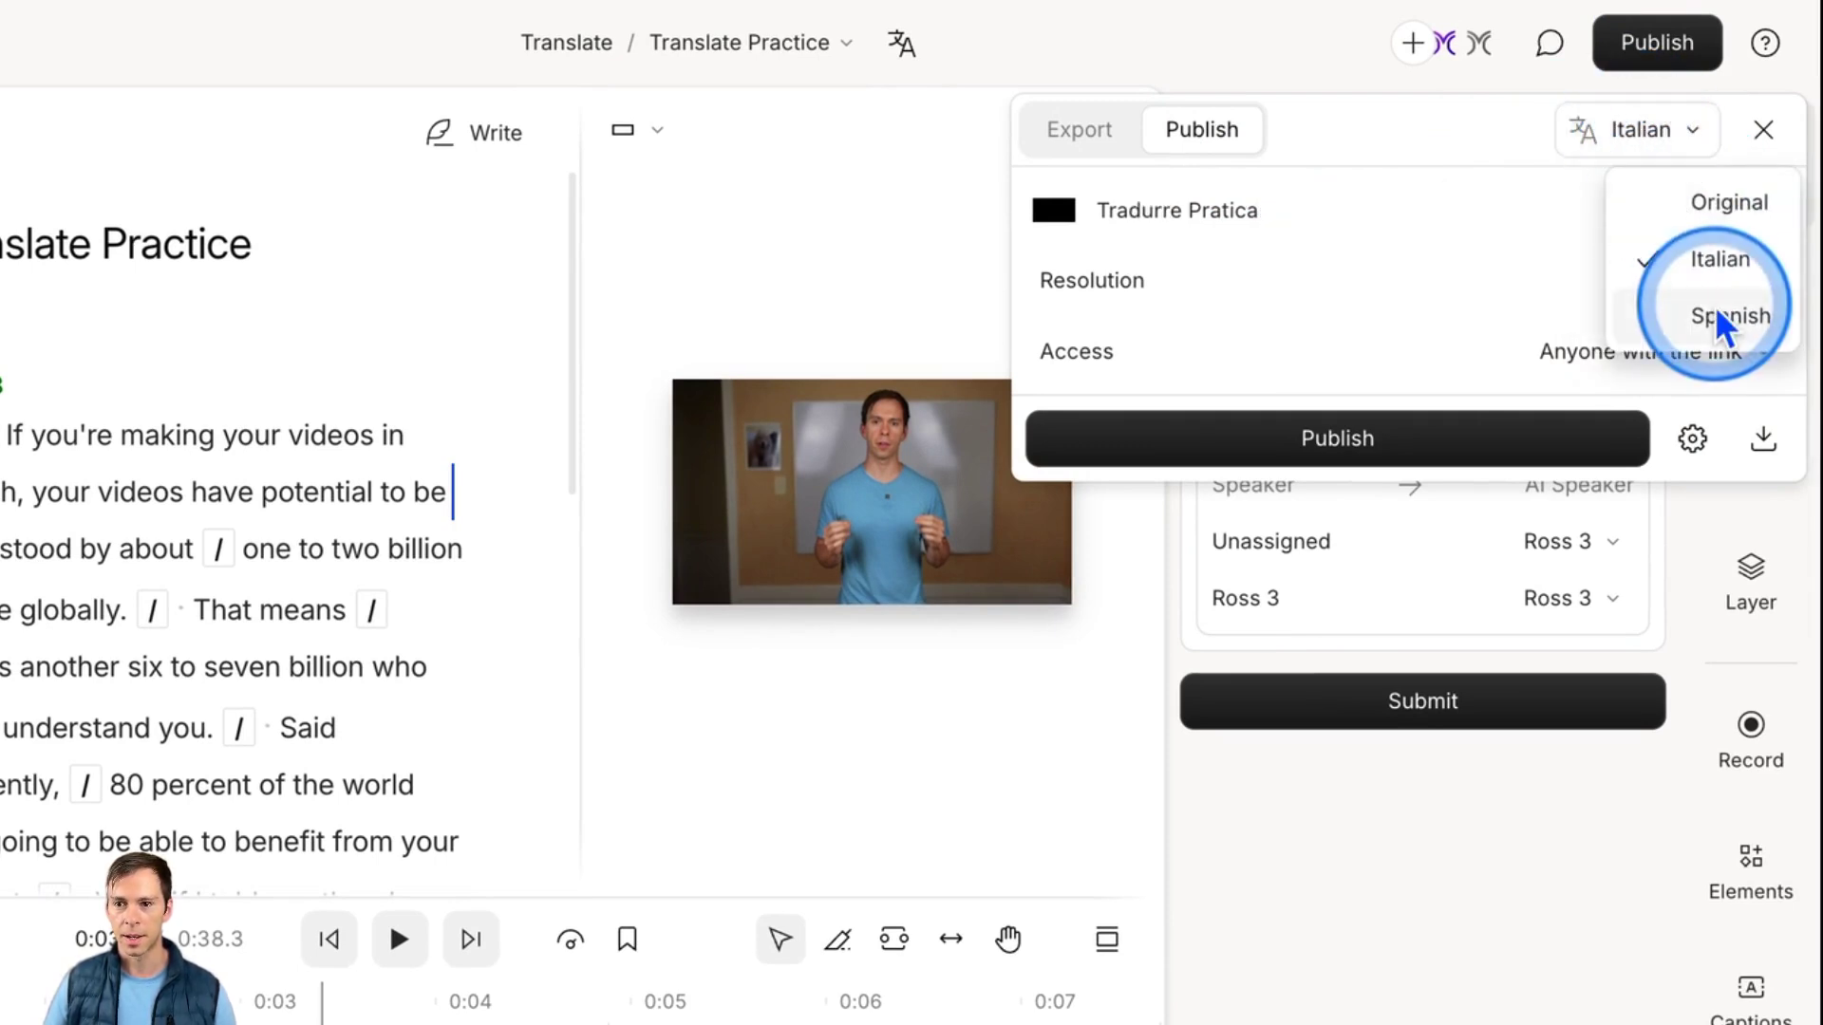
pyautogui.click(1709, 316)
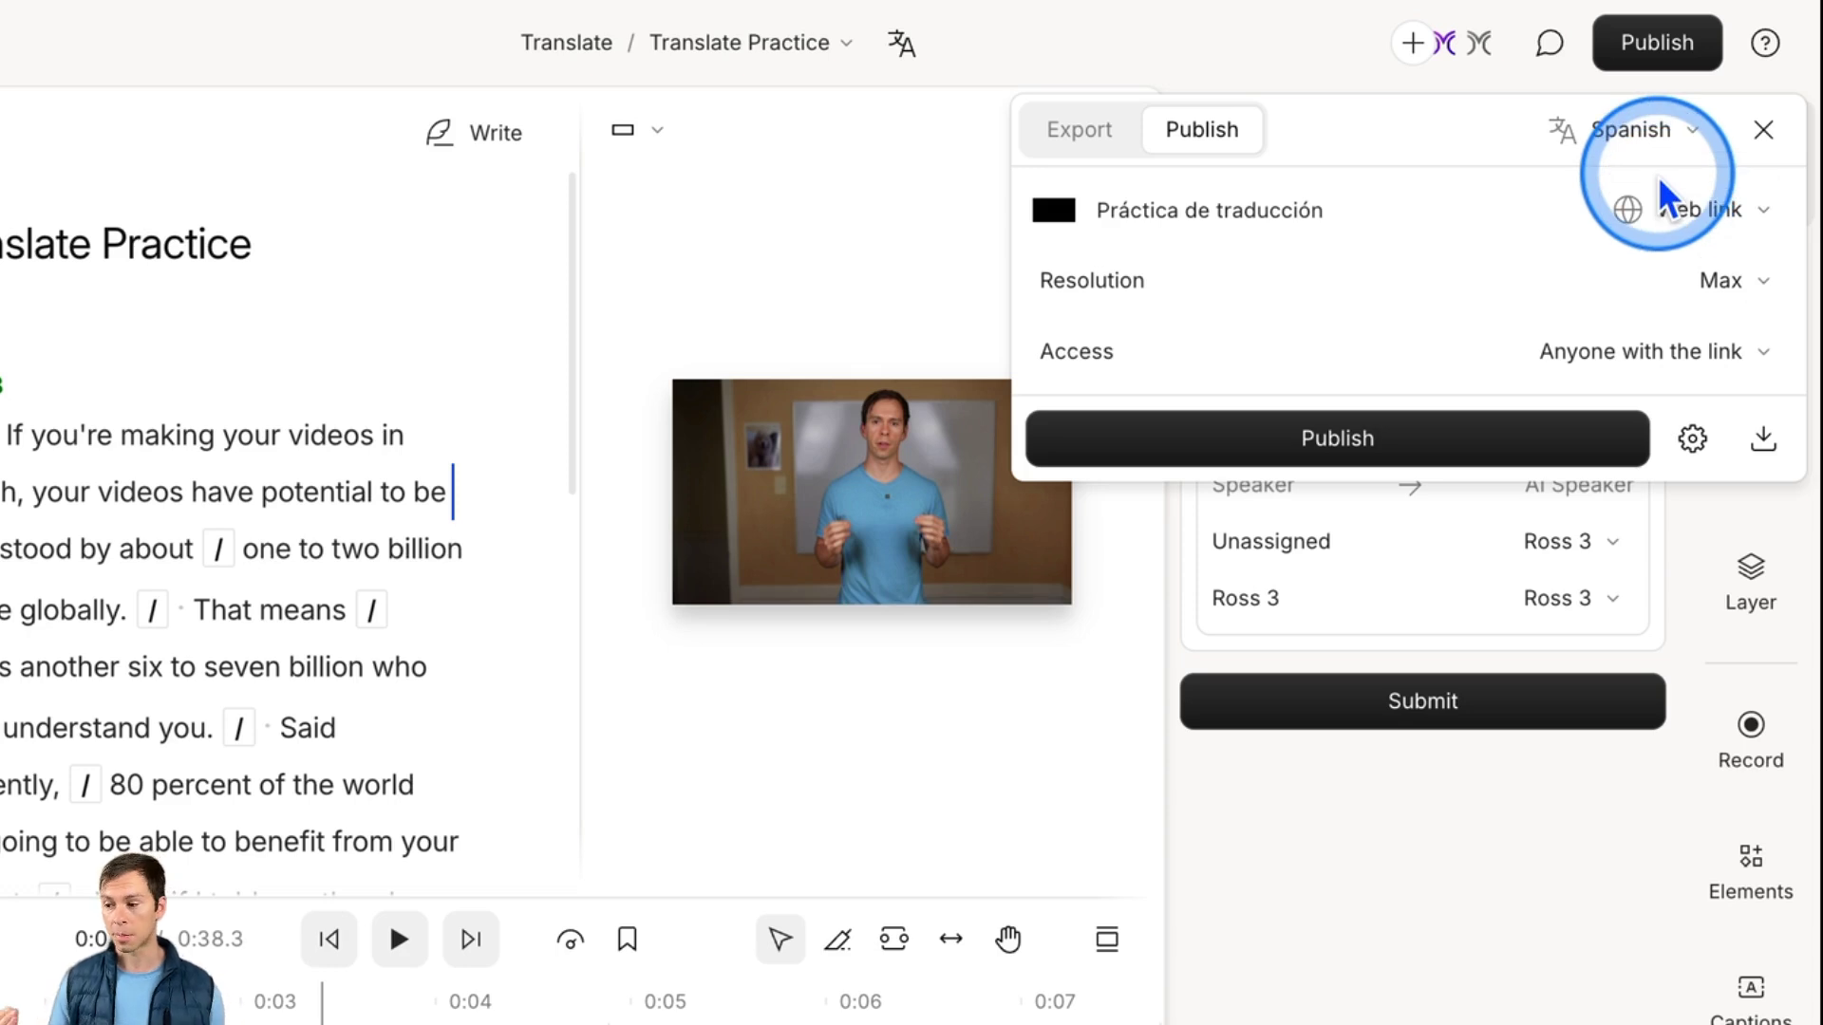
pyautogui.click(1651, 130)
pyautogui.click(1671, 256)
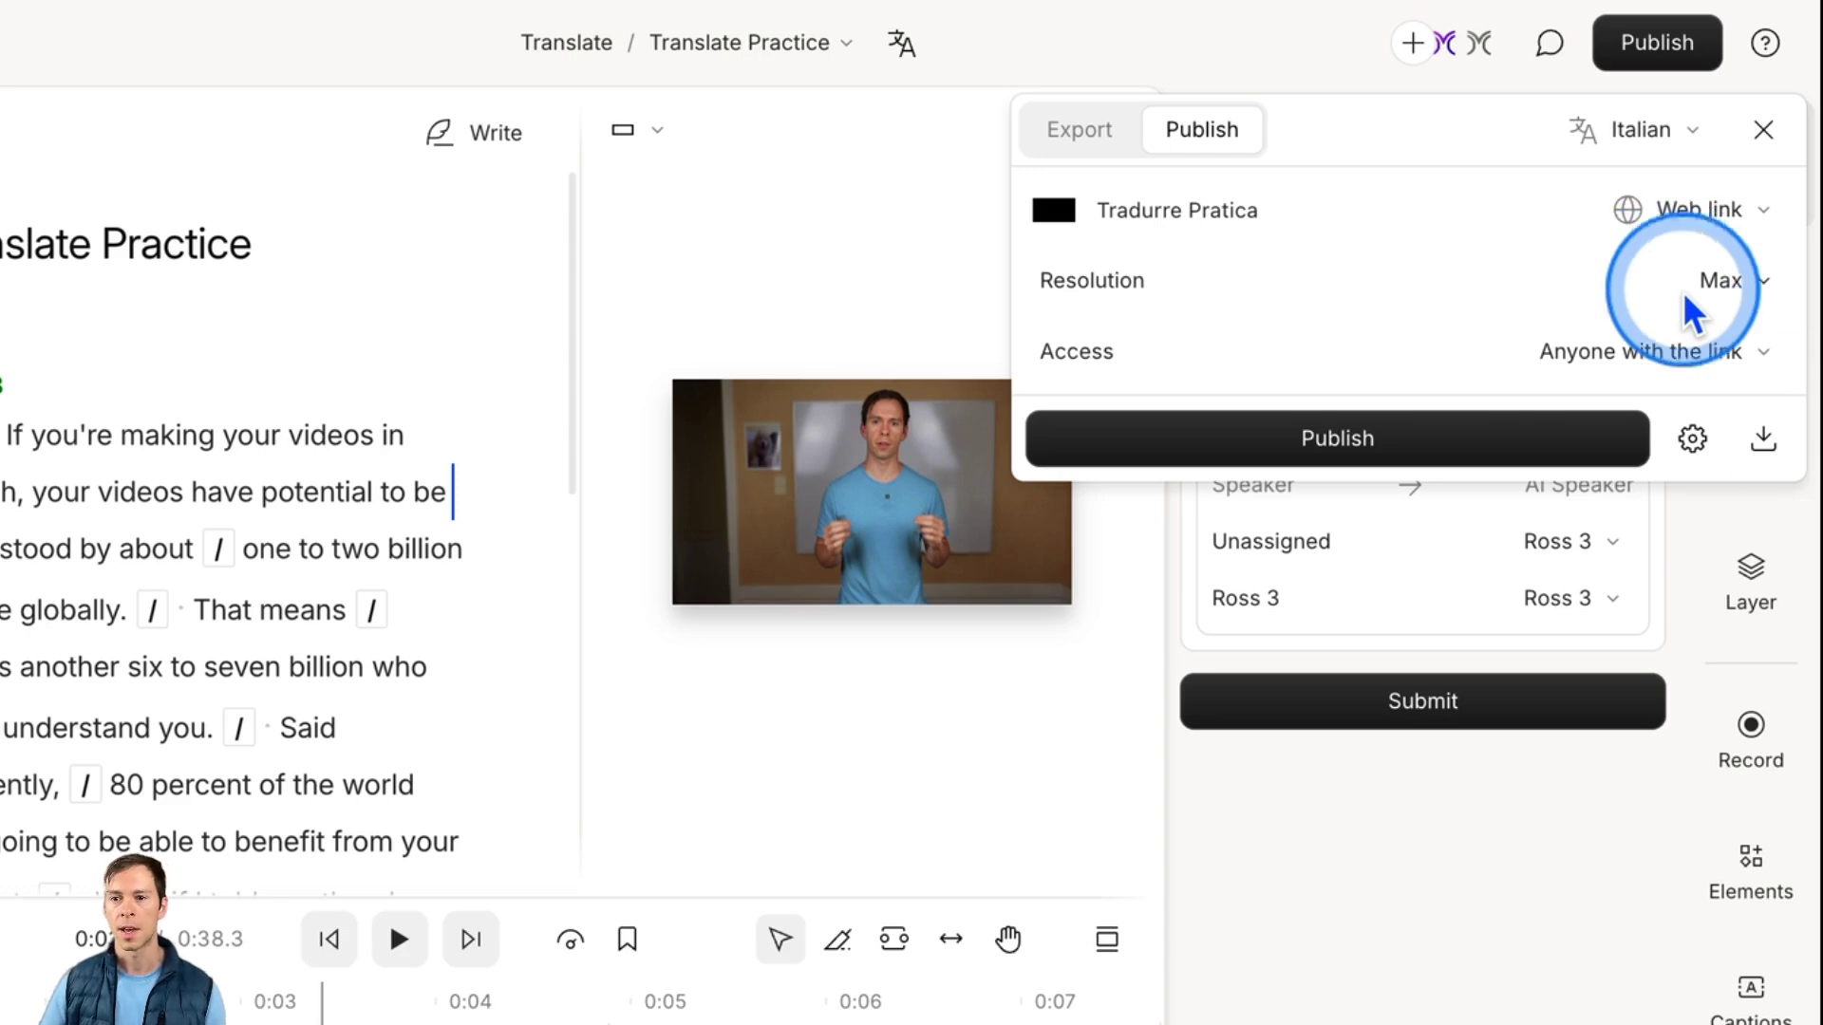
# - Try YouTube as the publishing destination for the Italian version and return it to Web link
pyautogui.click(1659, 347)
pyautogui.click(1668, 205)
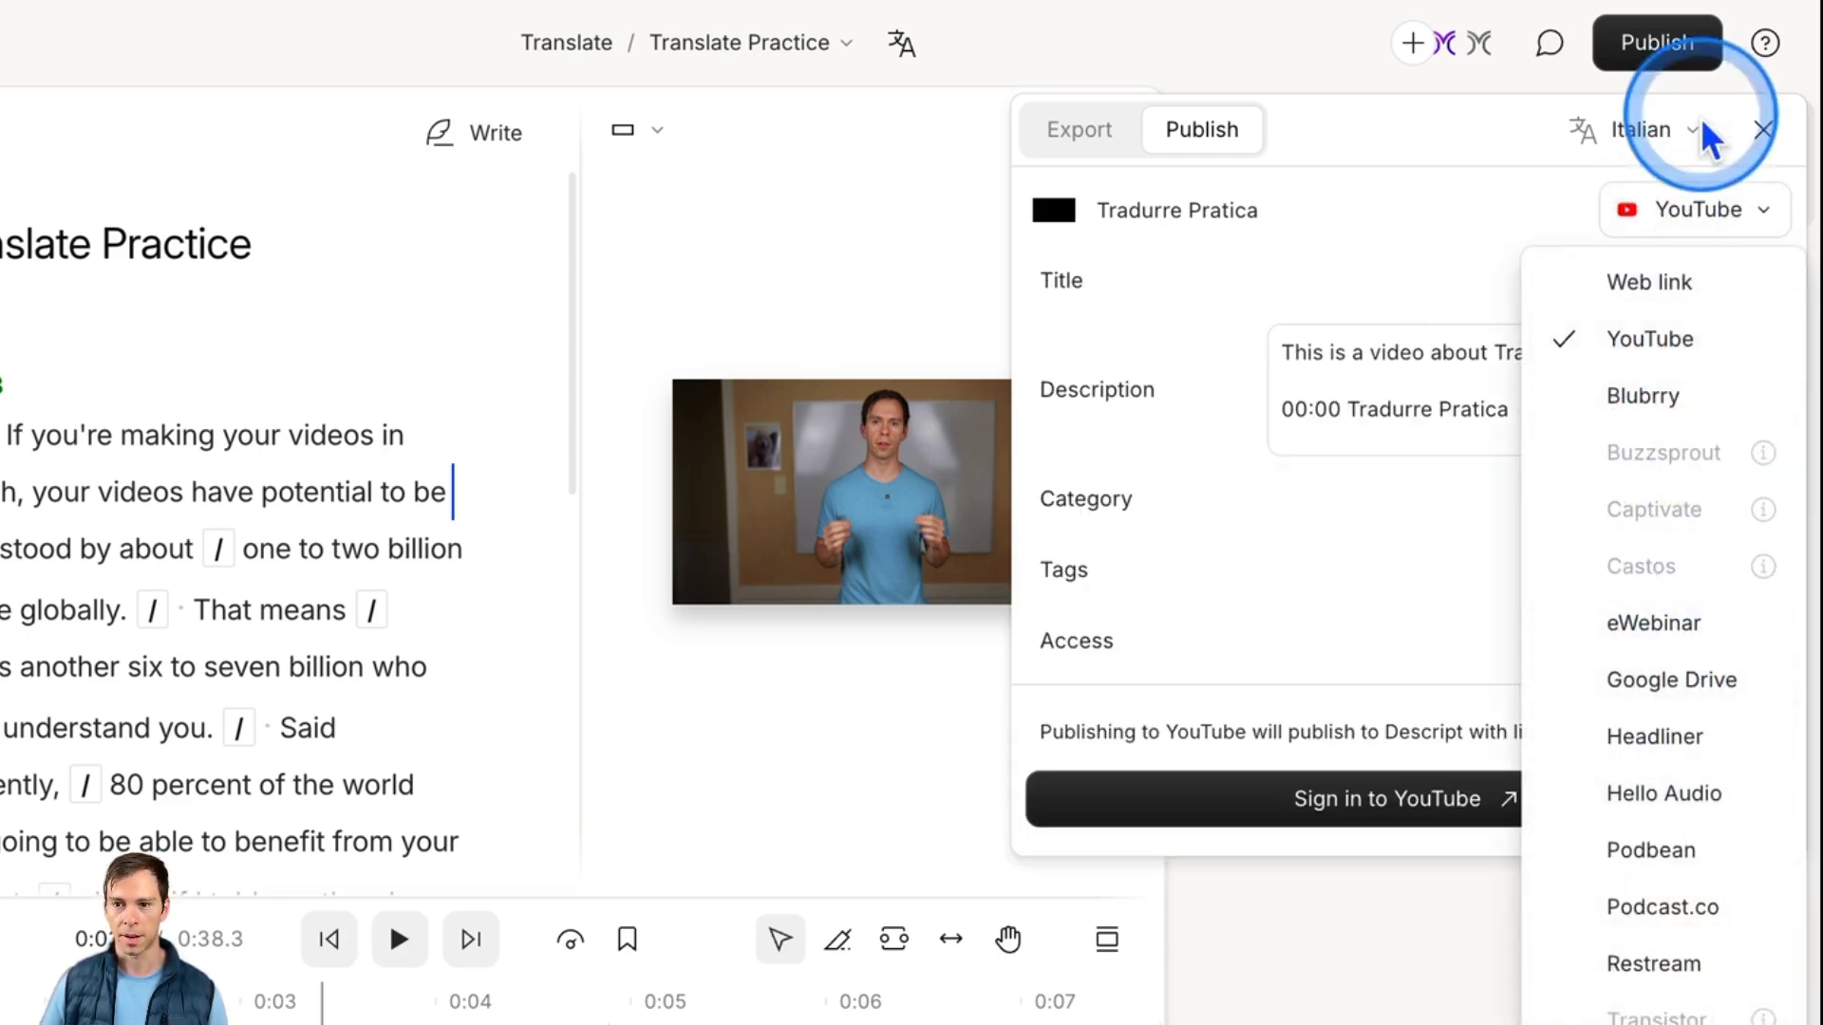
pyautogui.click(1680, 287)
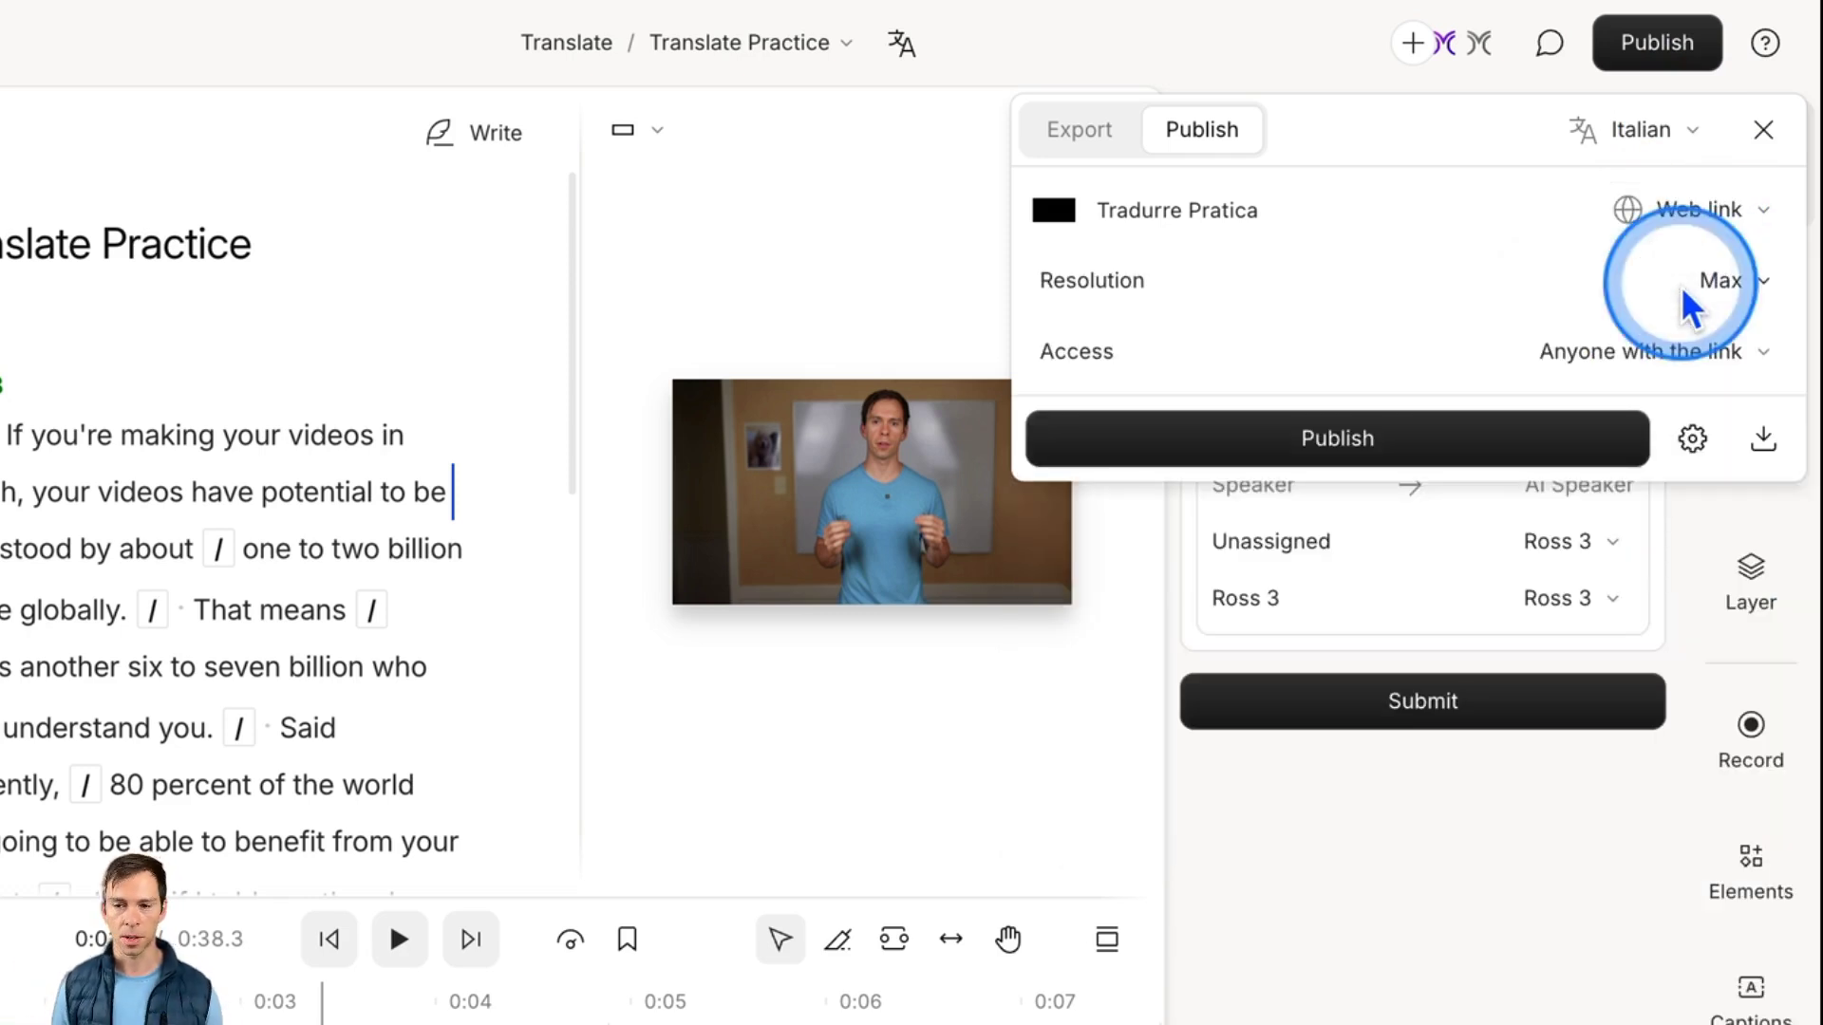